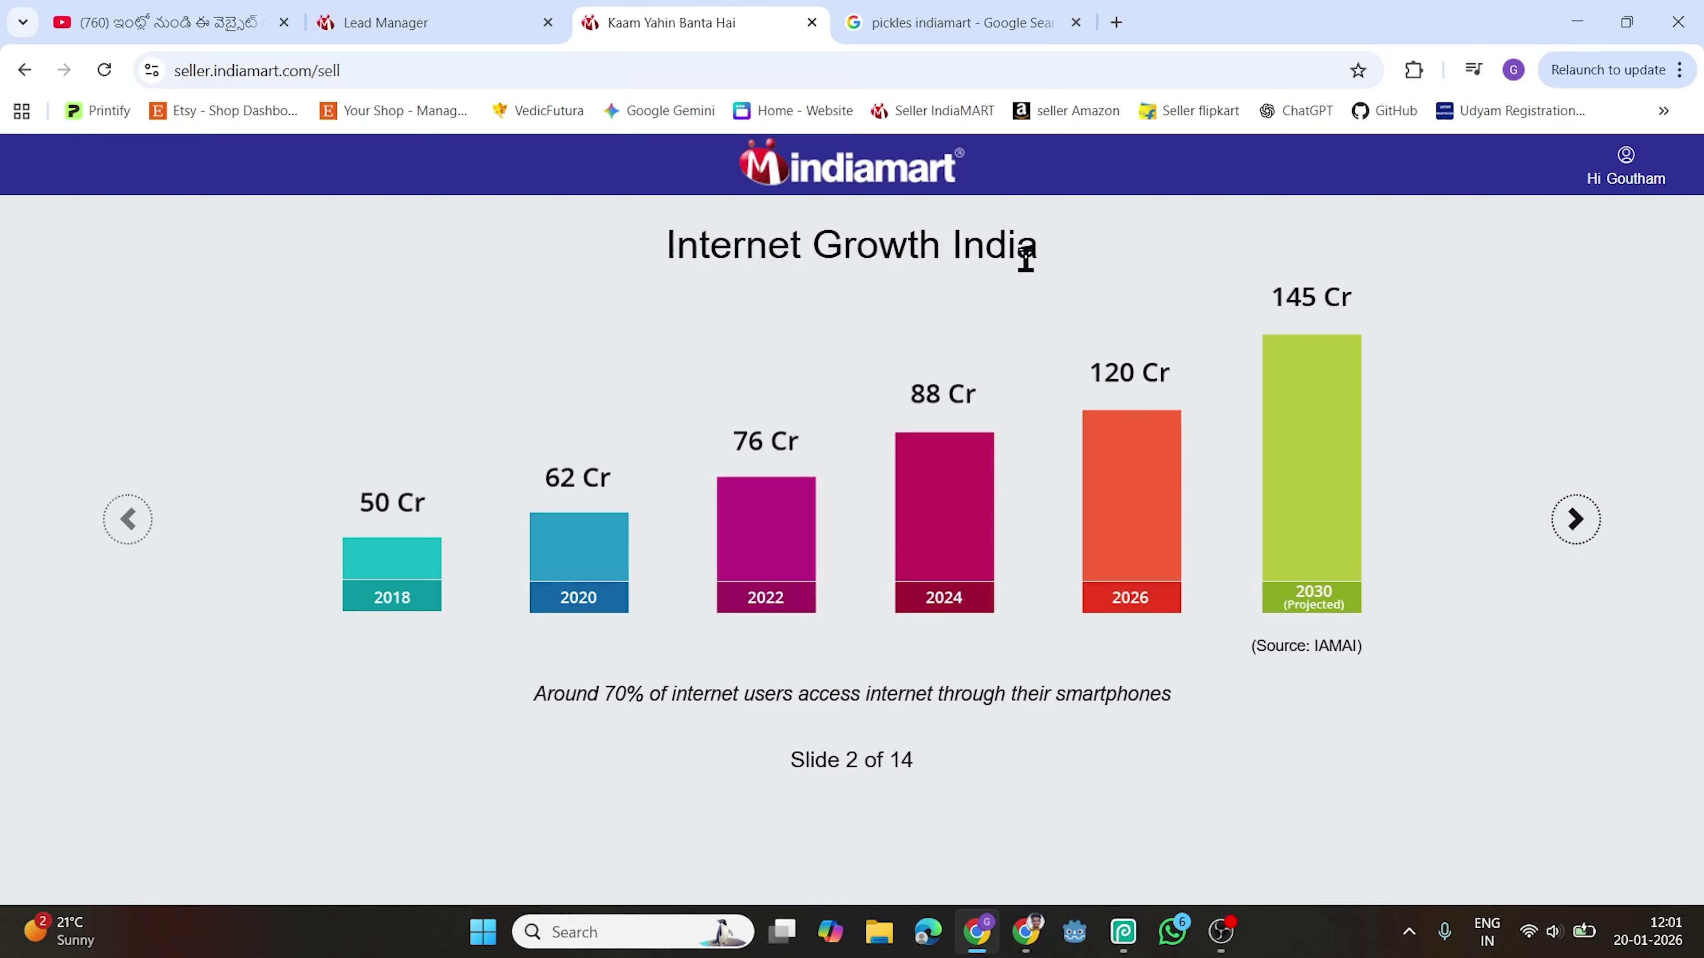
# - Swipe the seller intro carousel back to slide 1 of 14, 'How Do You ?'
pyautogui.moveTo(1064, 254); pyautogui.dragTo(615, 297)
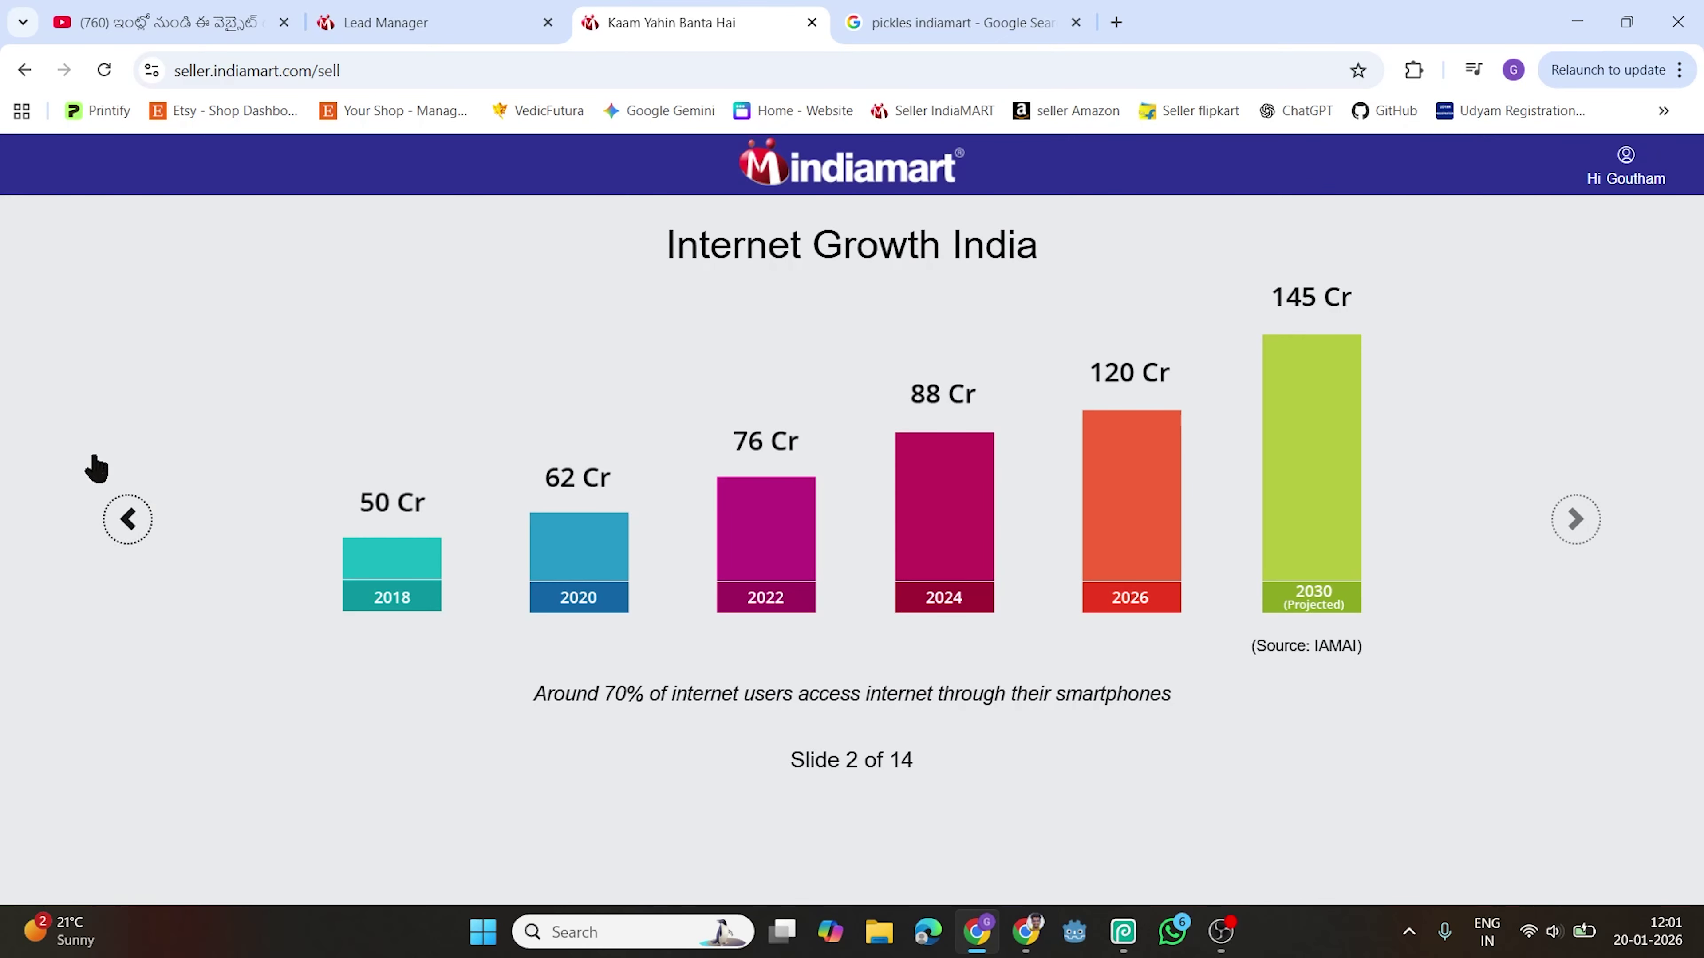
pyautogui.click(125, 527)
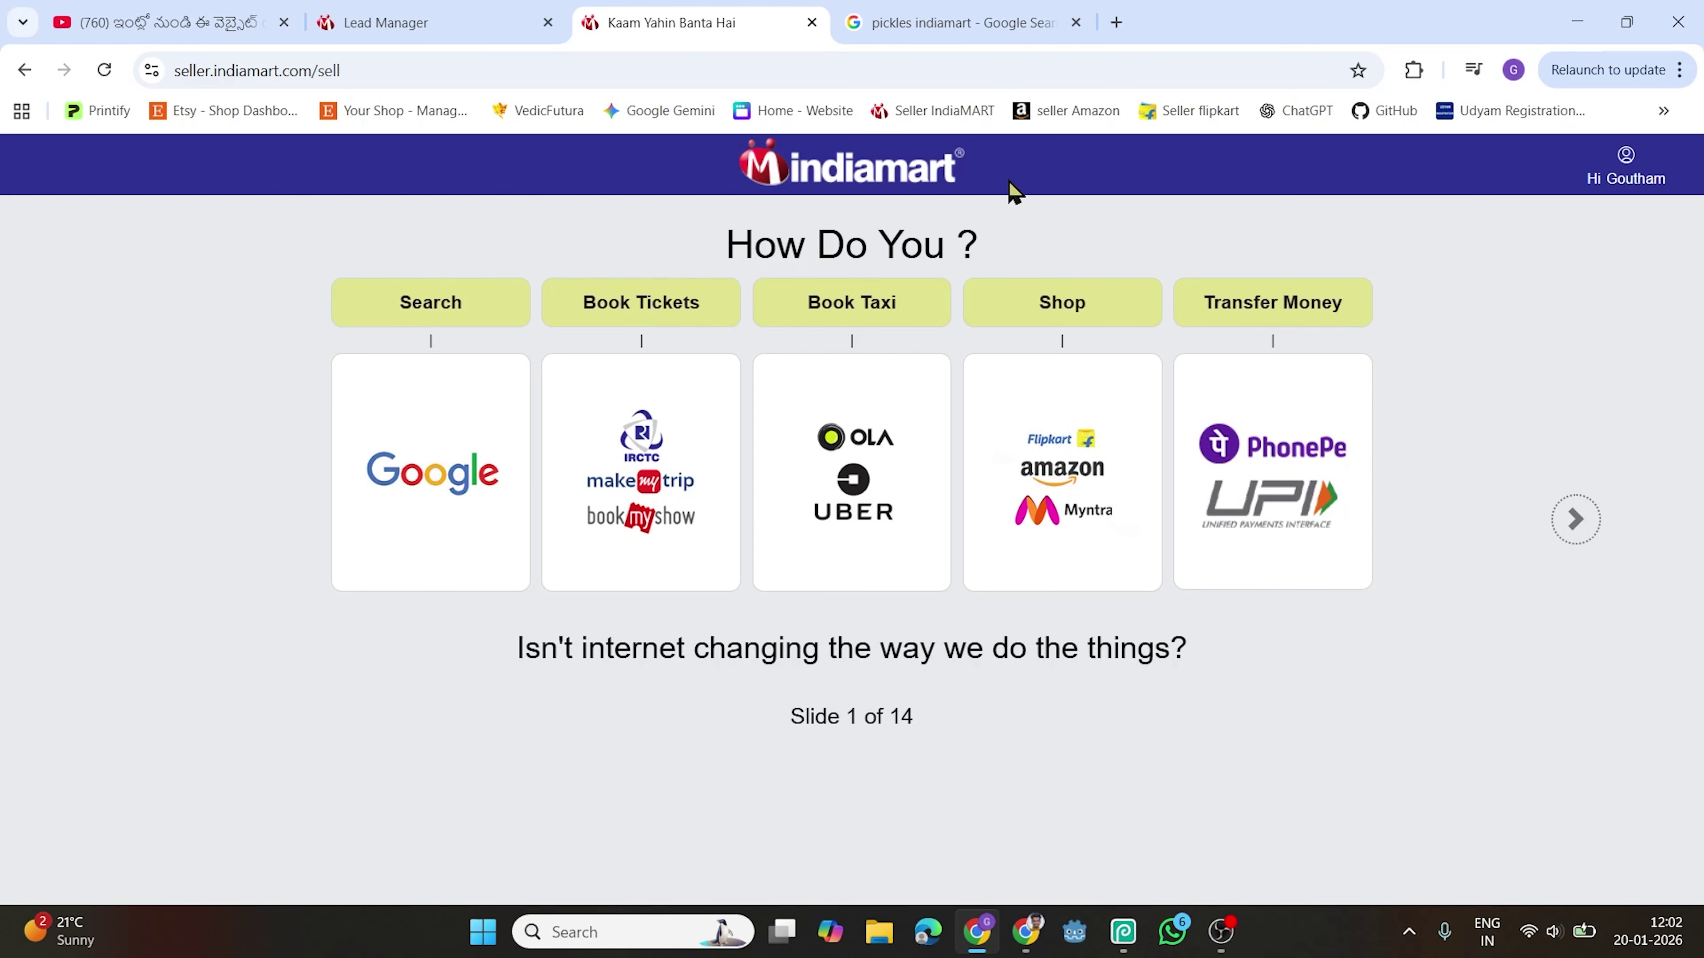
# - Open the 'Pickles at Best Price in India' listing and dismiss the Vijayawada suppliers popup
pyautogui.click(951, 26)
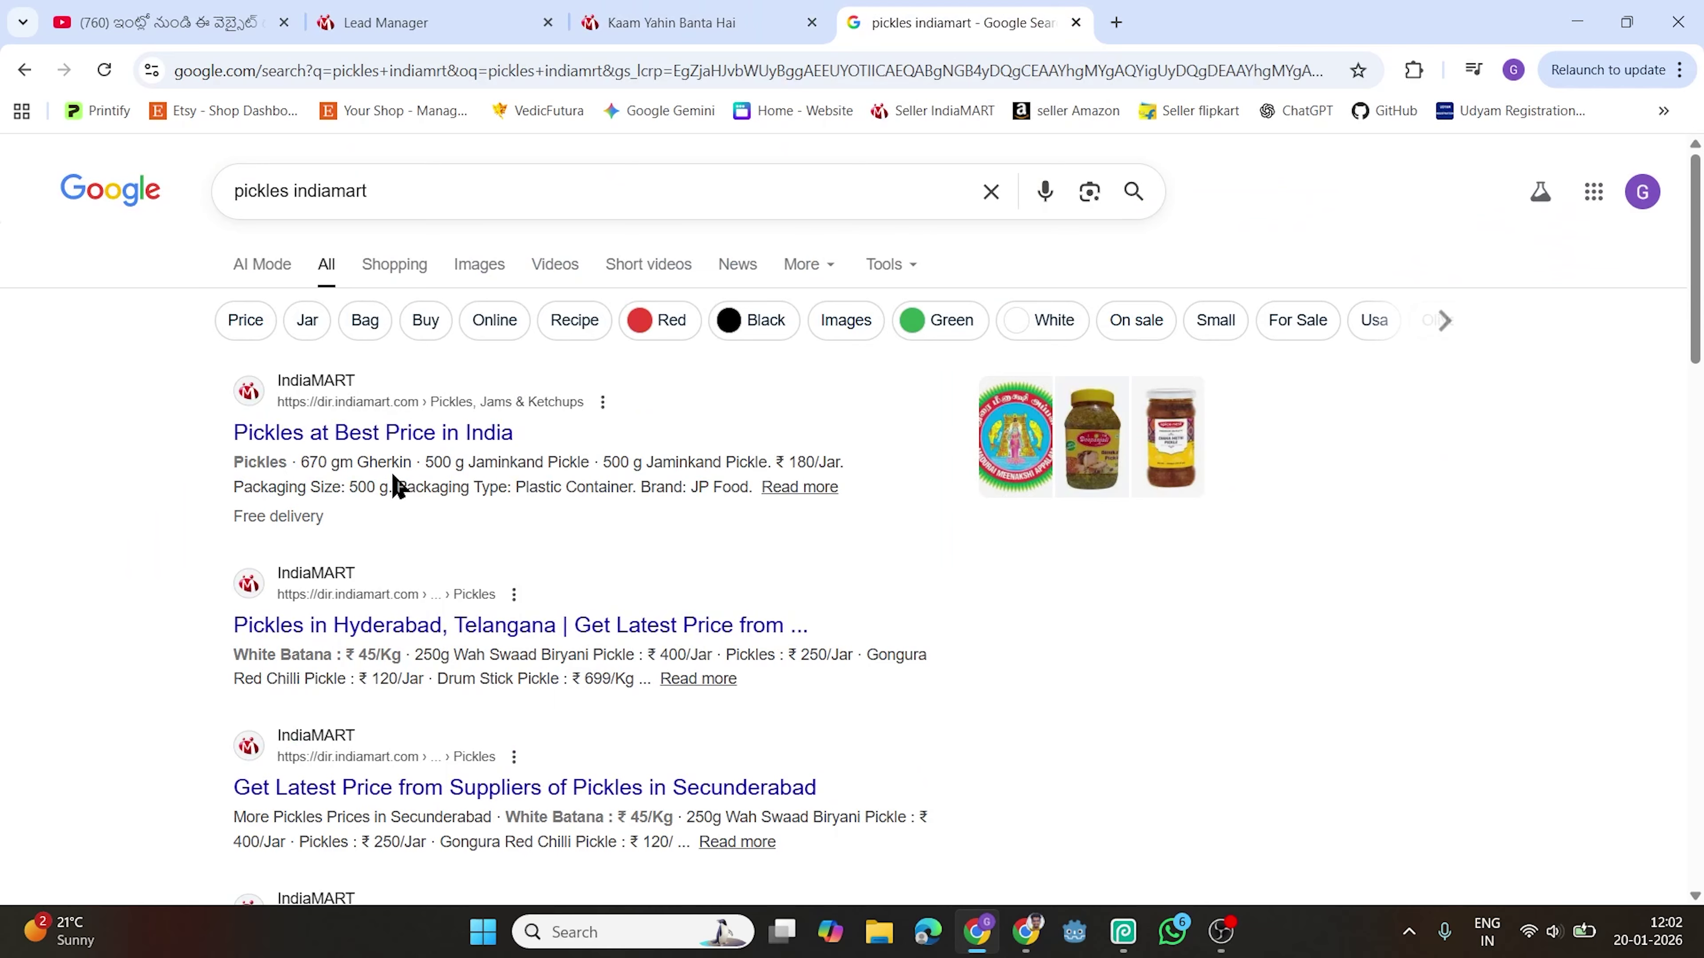
pyautogui.click(388, 444)
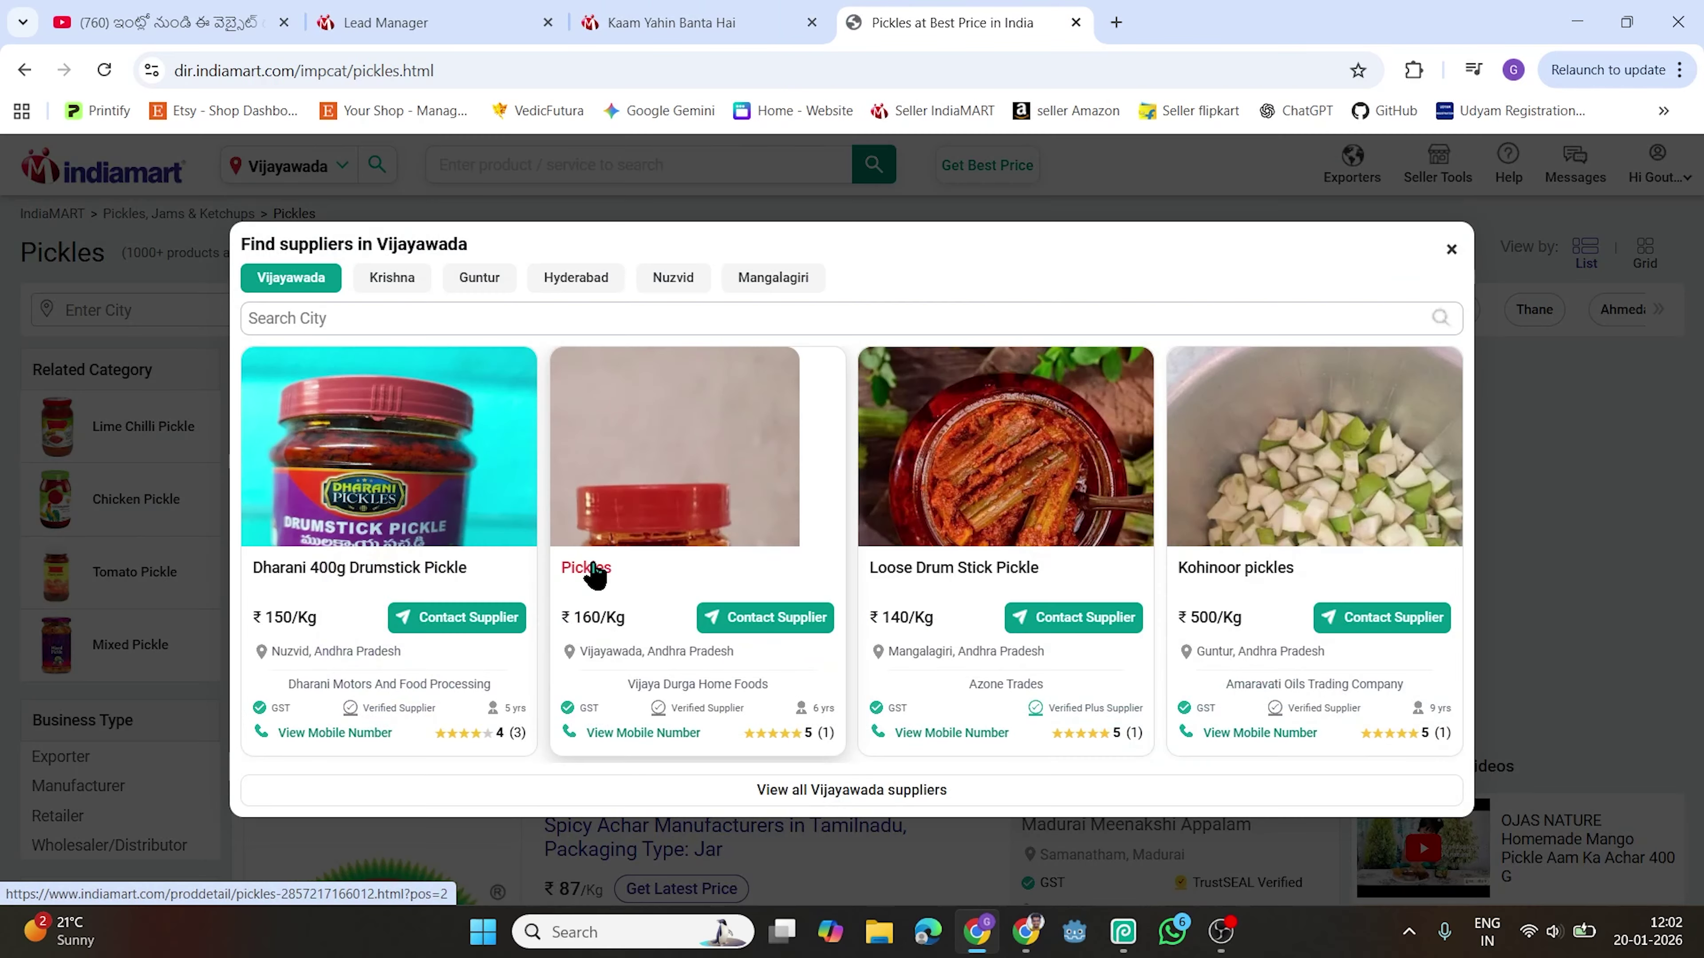
pyautogui.click(1448, 250)
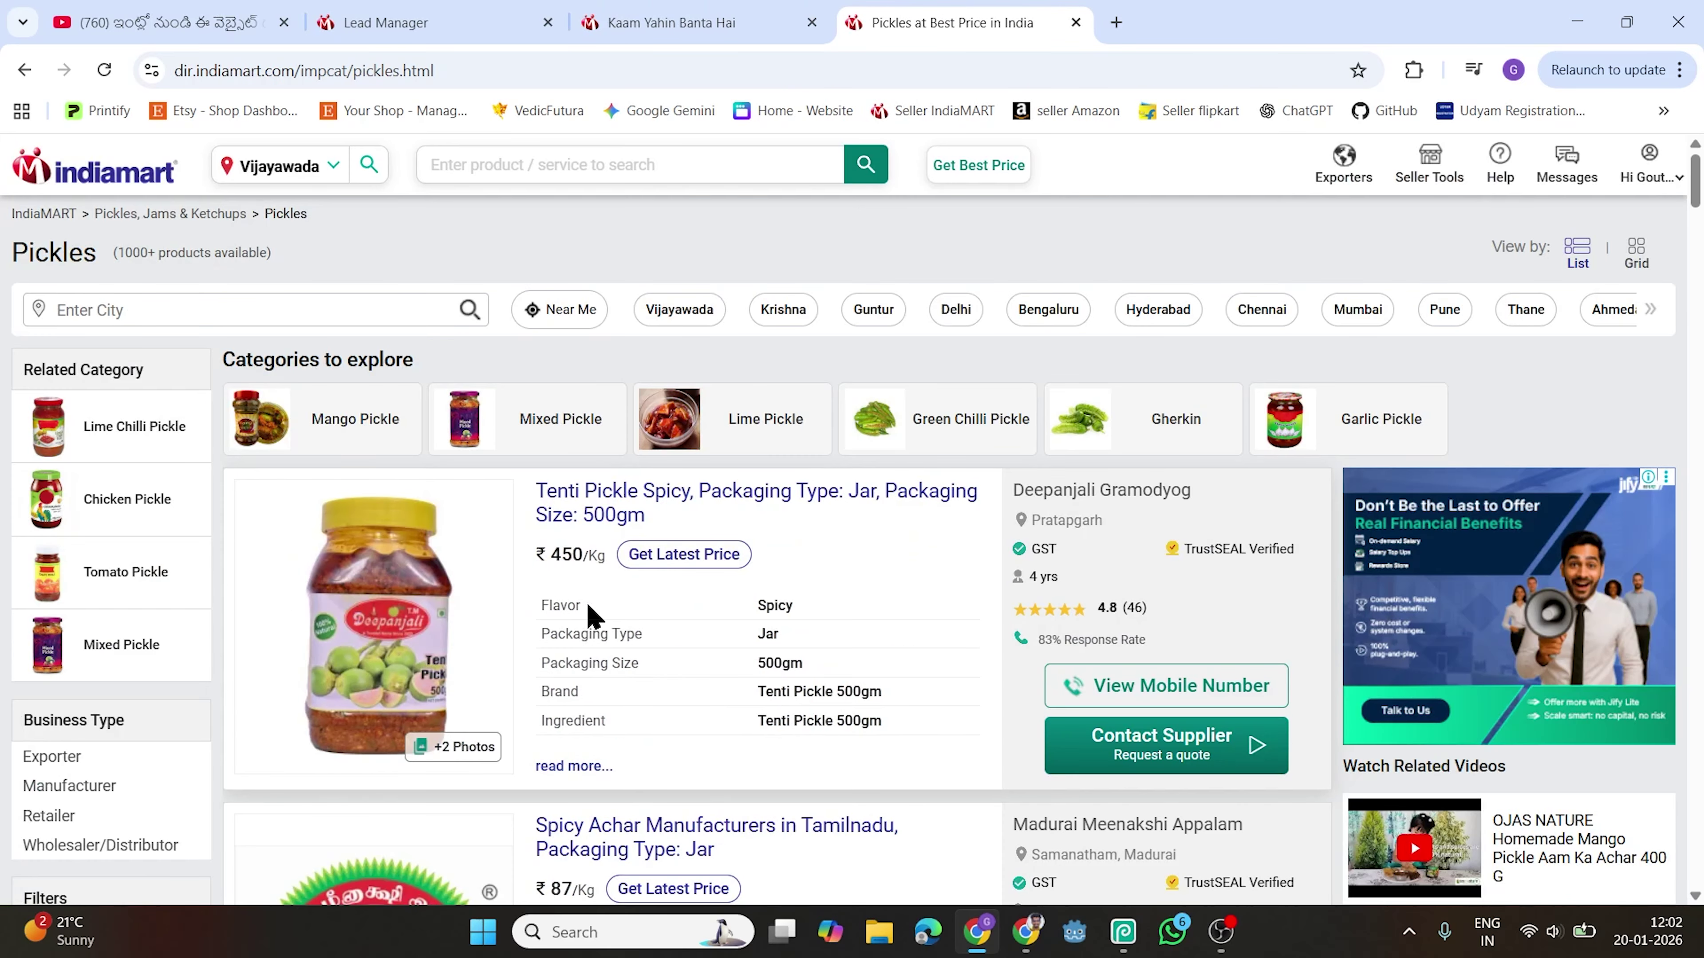
# - Scroll through the pickle sellers' listings, such as Tenti Pickle Spicy at ₹450/Kg
pyautogui.scroll(-2, 594, 525)
pyautogui.scroll(-2, 590, 476)
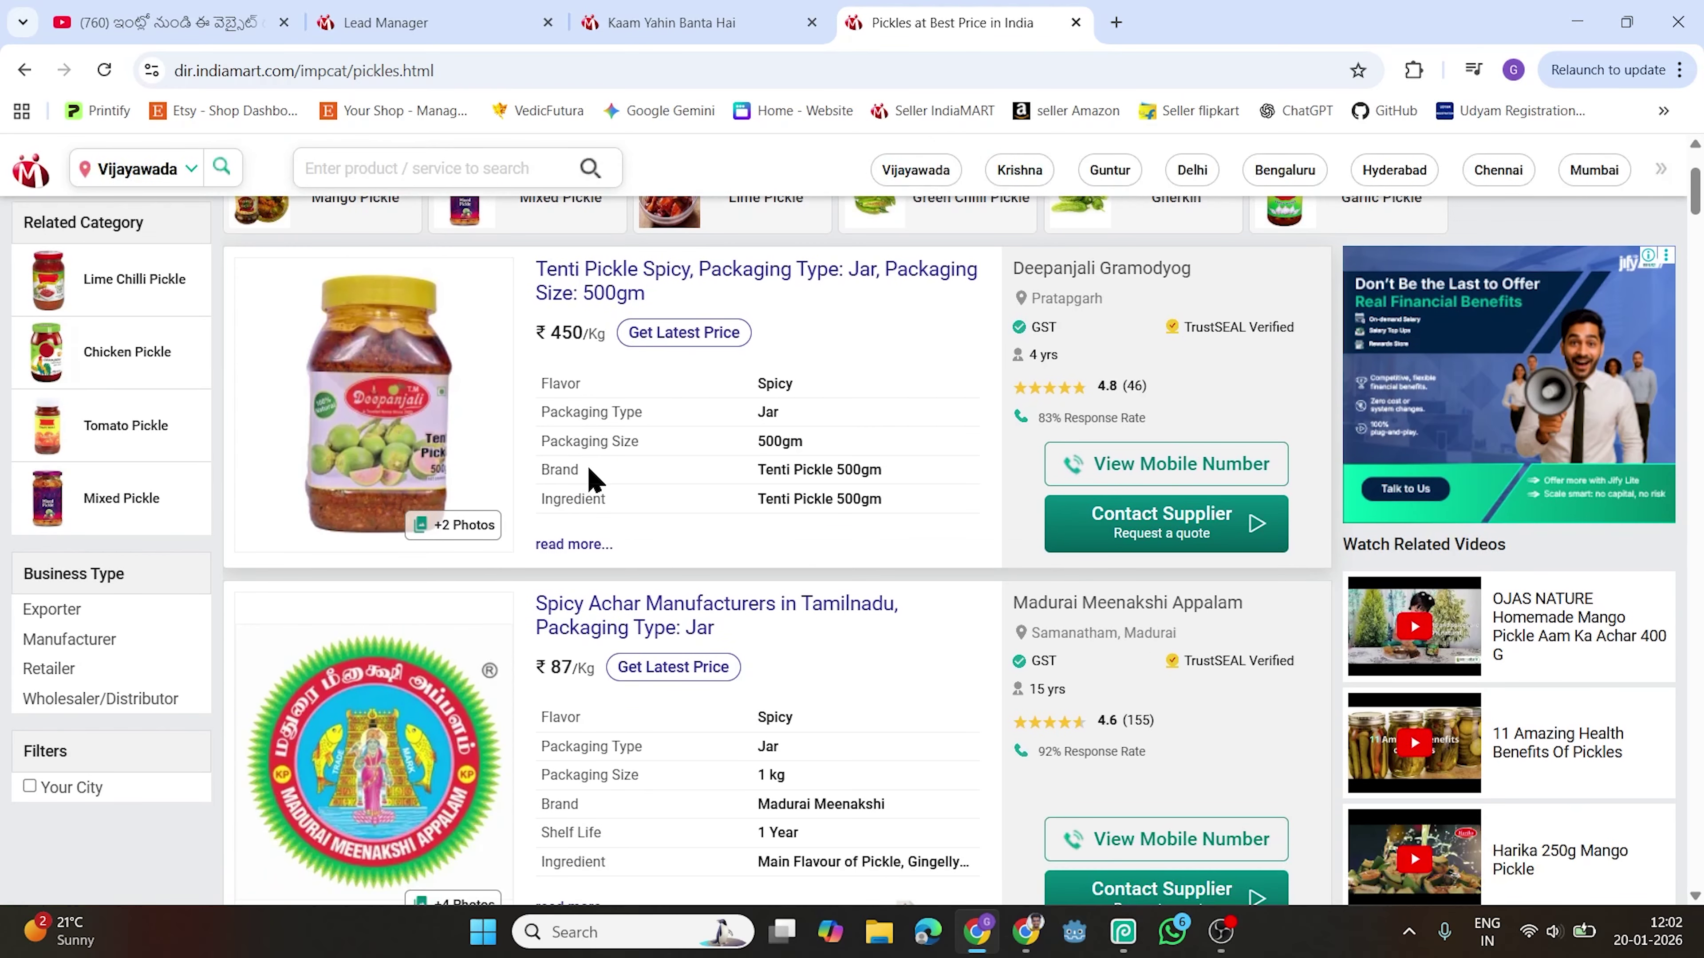
pyautogui.scroll(-2, 589, 478)
pyautogui.scroll(-2, 579, 537)
pyautogui.scroll(-3, 581, 569)
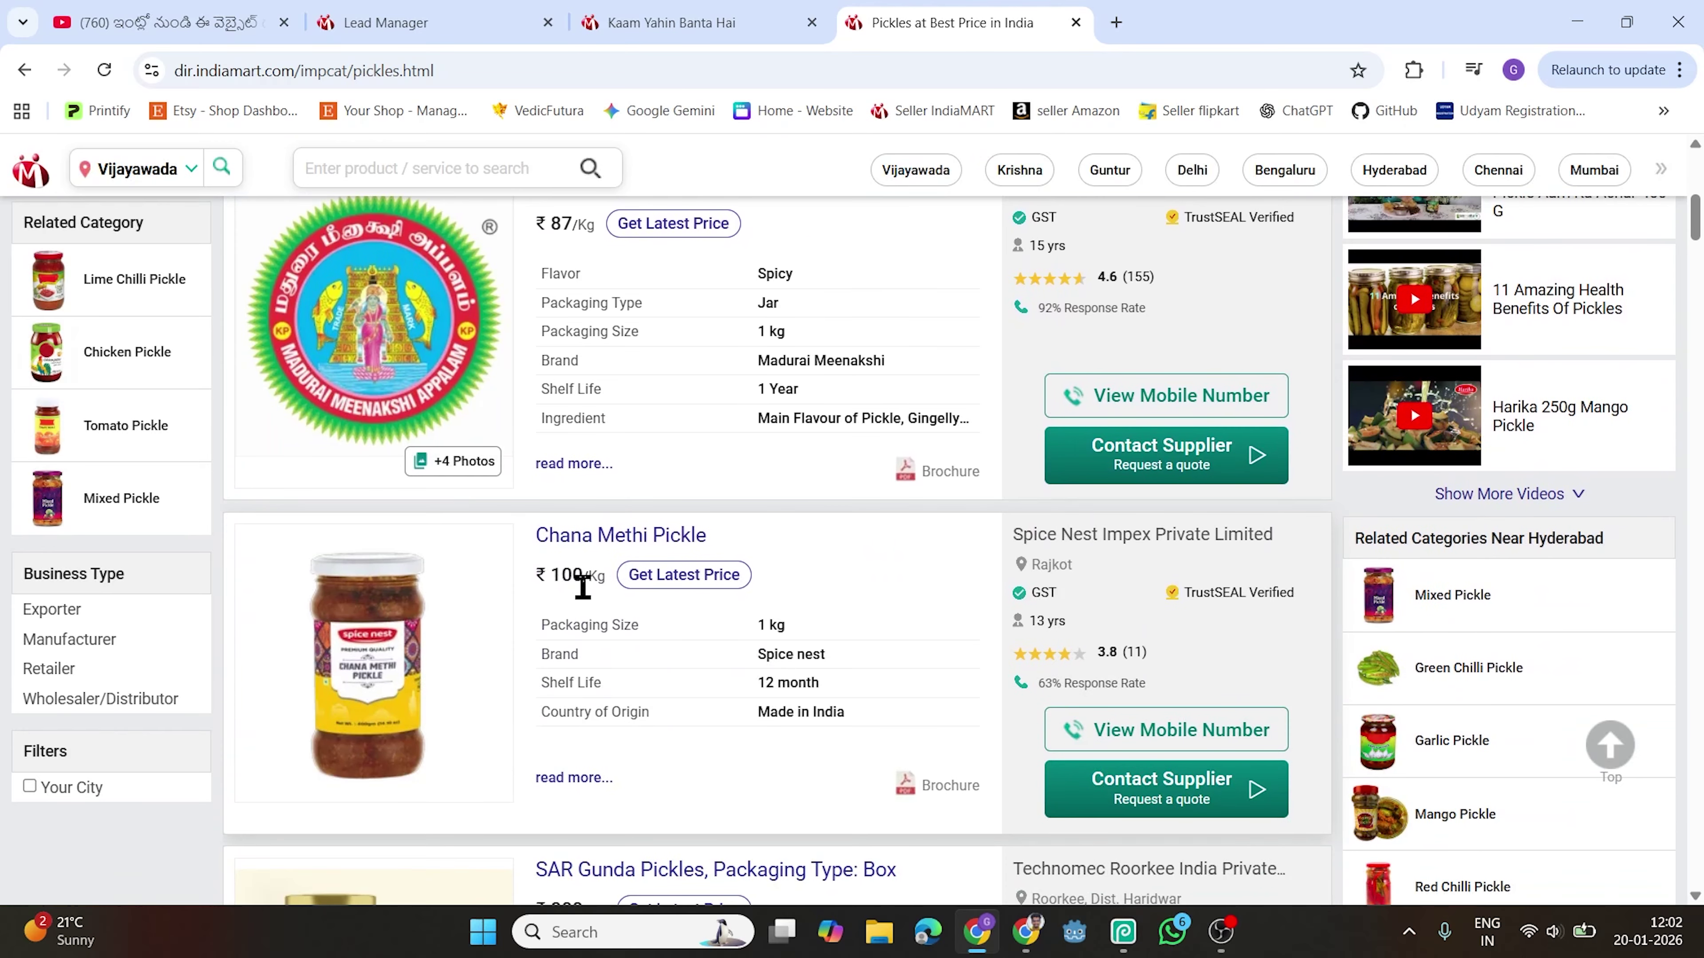
pyautogui.scroll(-2, 581, 598)
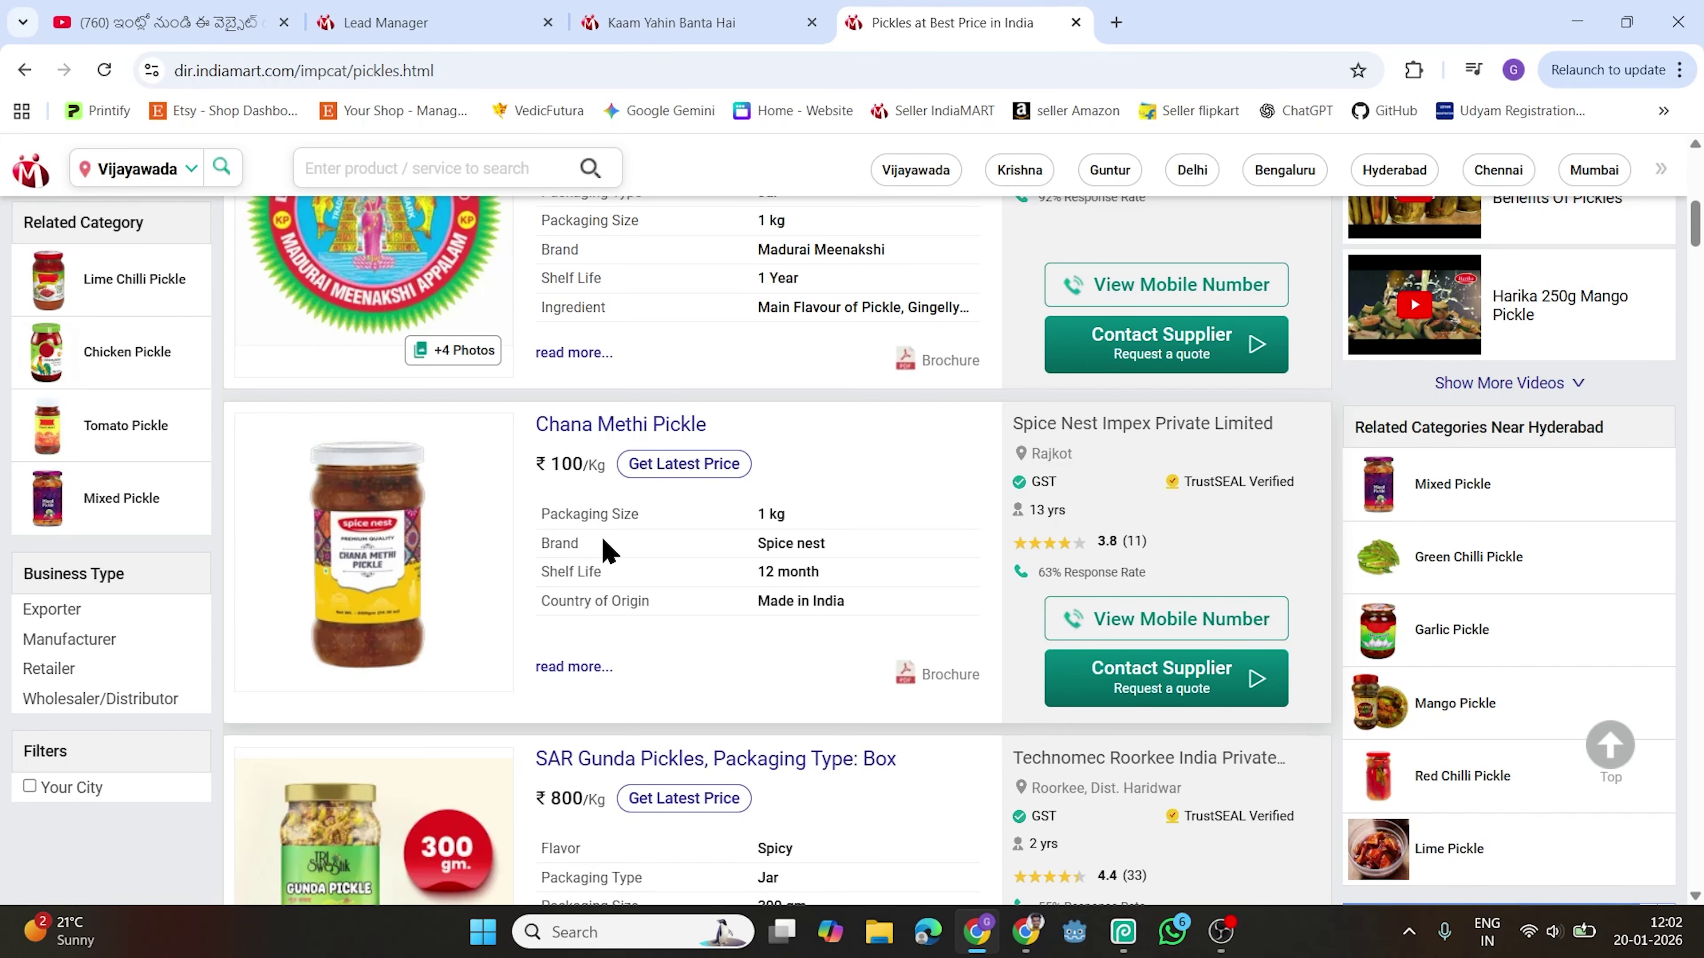
pyautogui.scroll(-7, 631, 618)
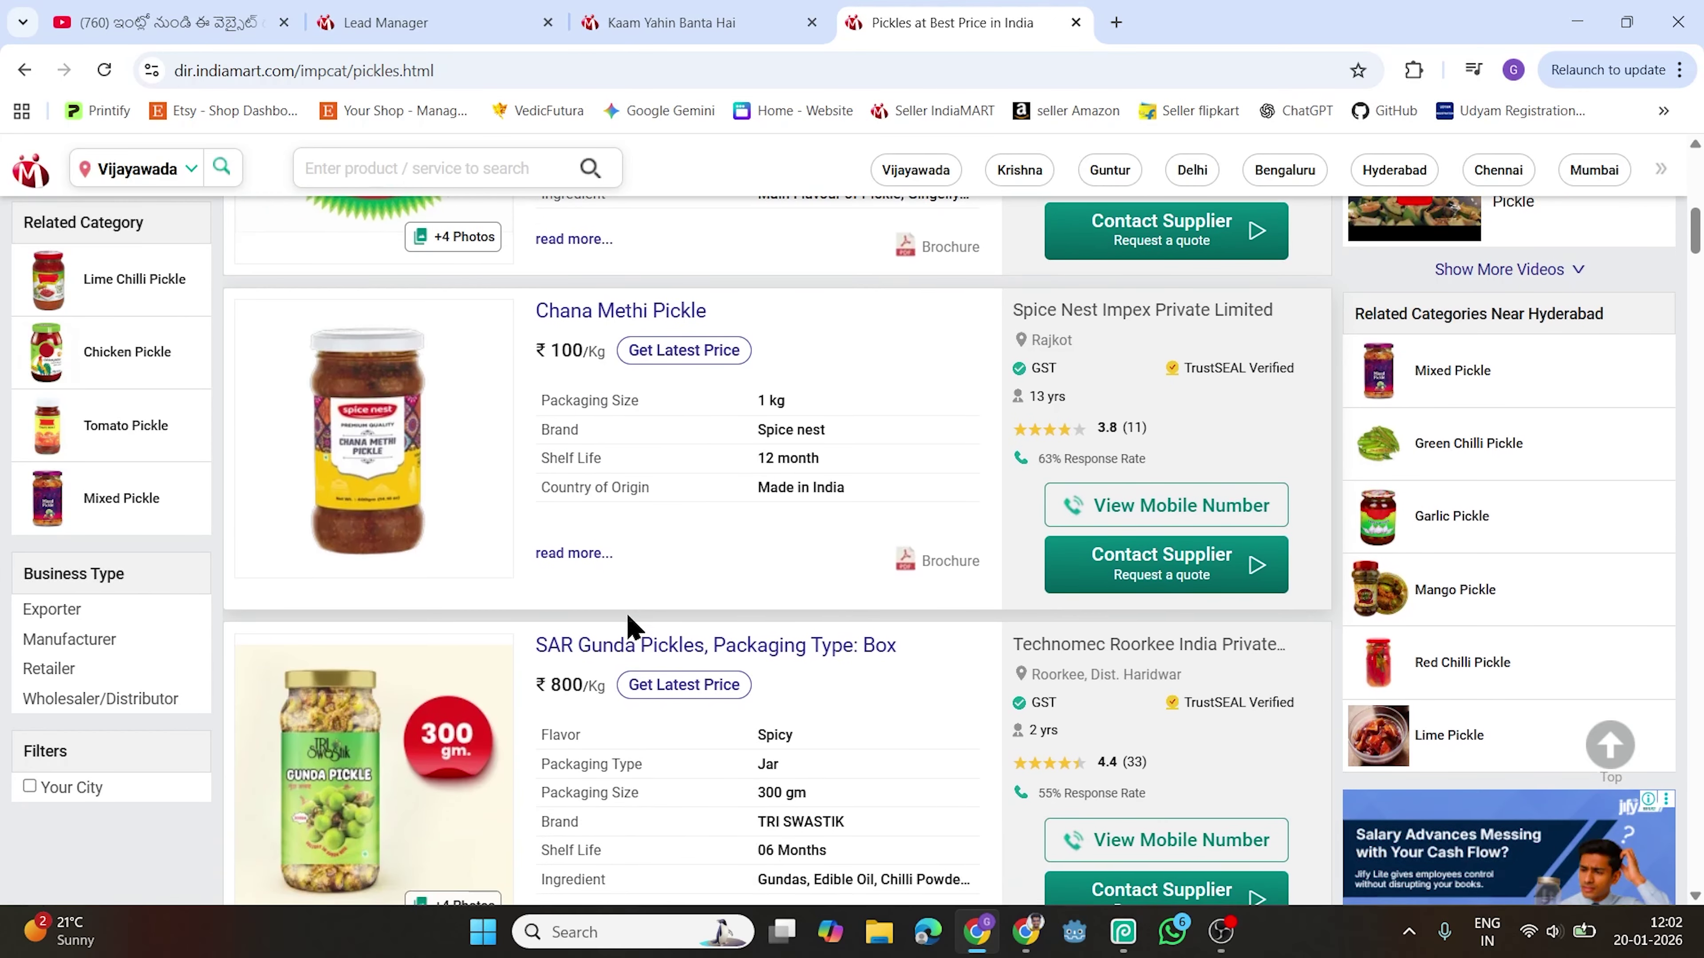
pyautogui.scroll(11, 628, 648)
pyautogui.scroll(5, 631, 655)
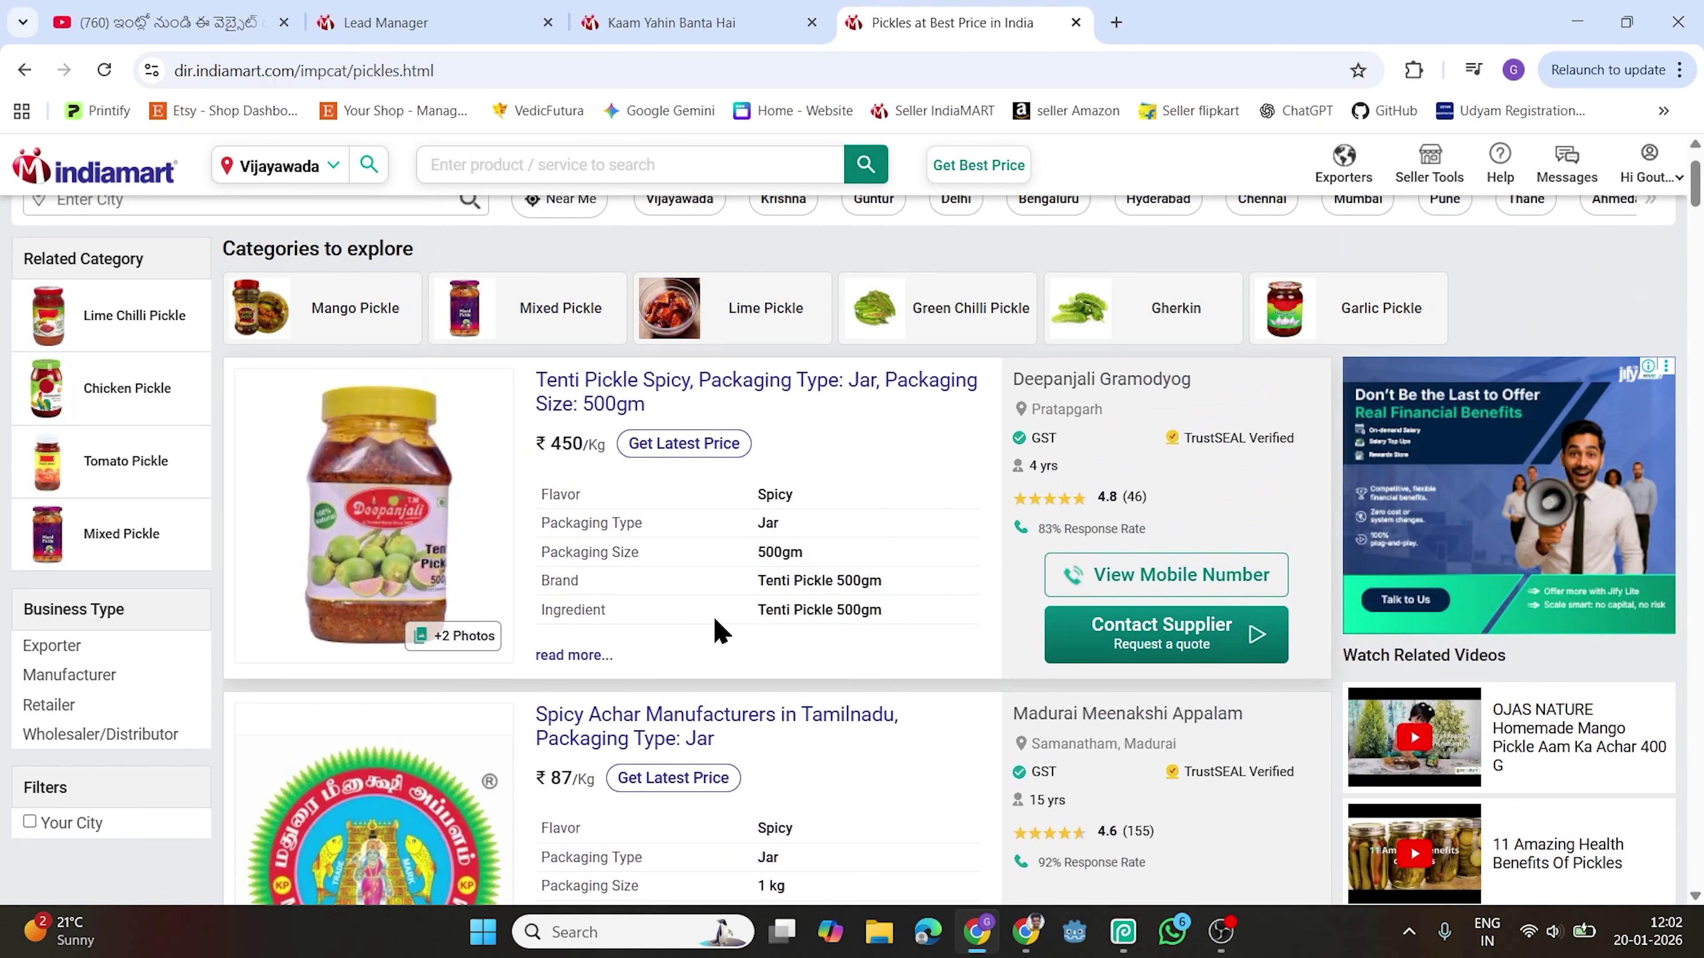
pyautogui.scroll(2, 704, 557)
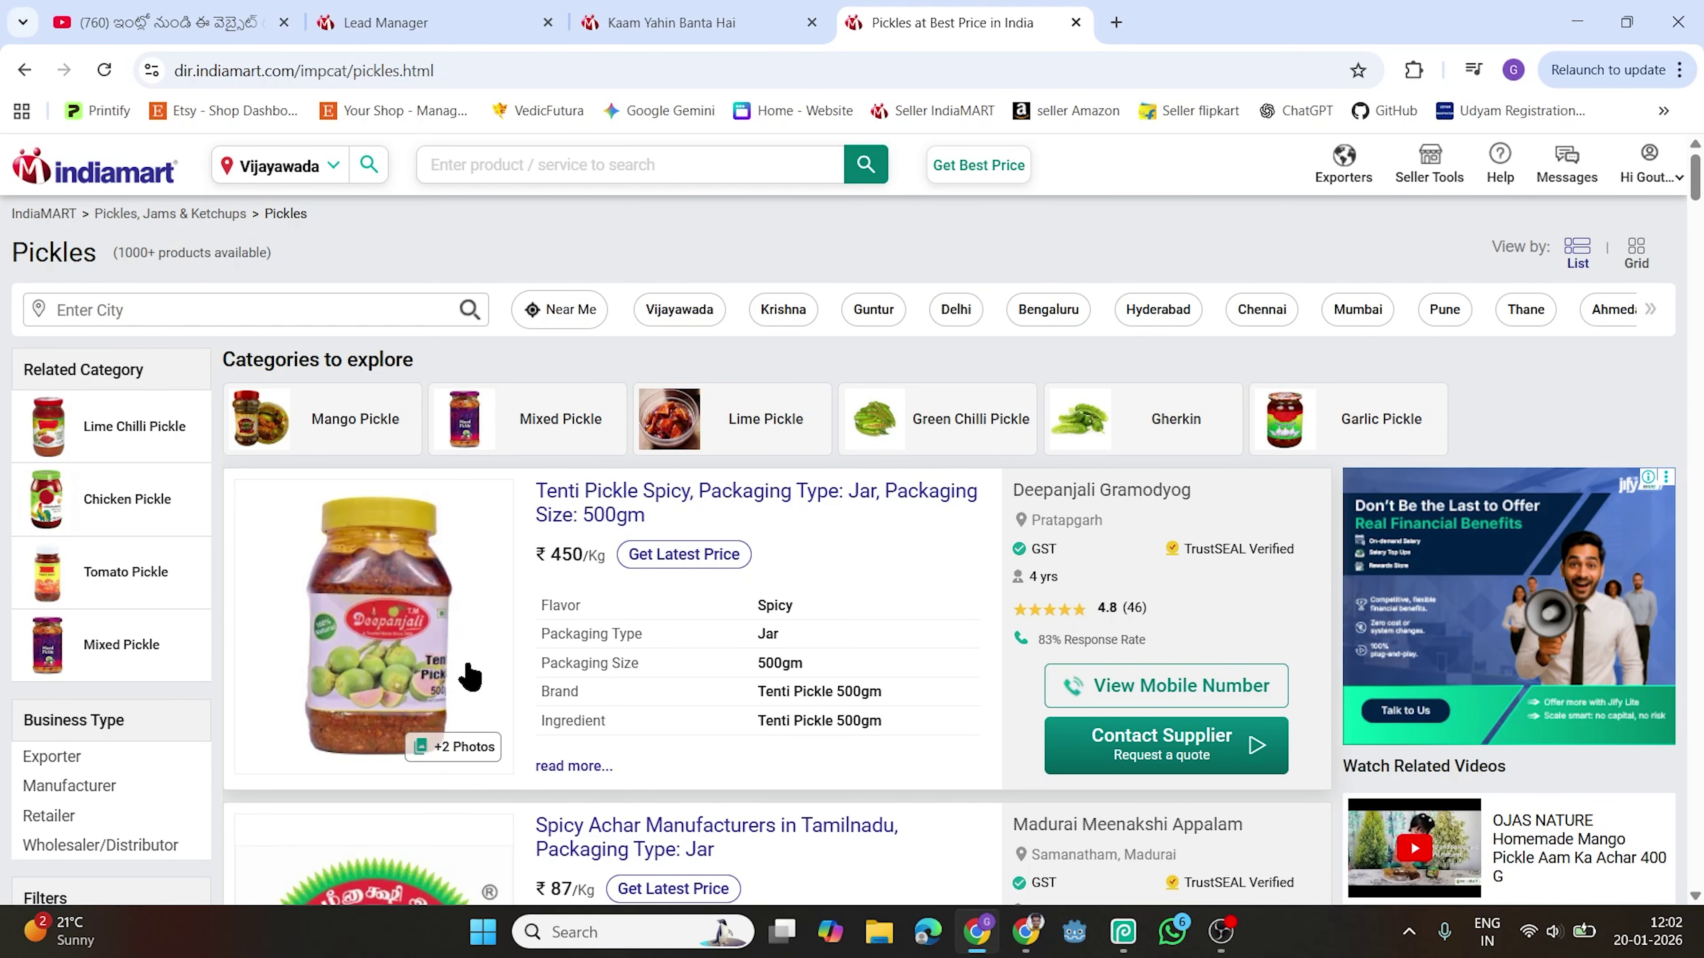
# - Switch back to the 'Kaam Yahin Banta Hai' seller introduction tab
pyautogui.click(661, 8)
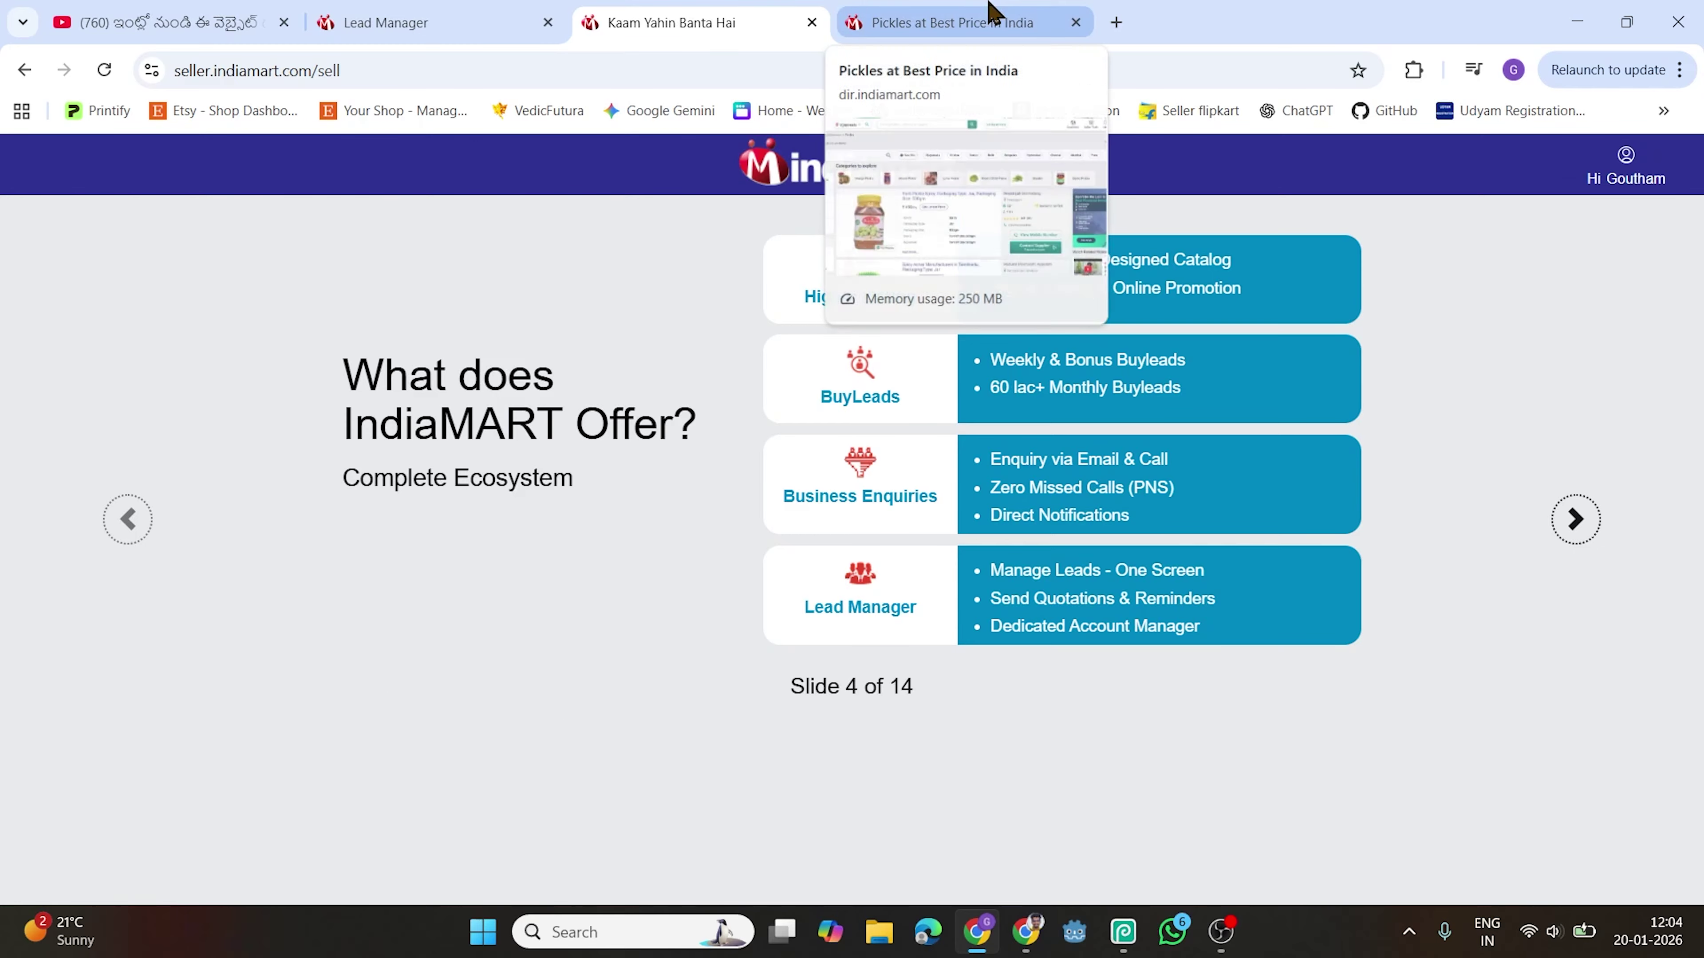
# - Search Google for 'indiamart seller account' in a new tab
pyautogui.click(1117, 22)
pyautogui.write('india mart')
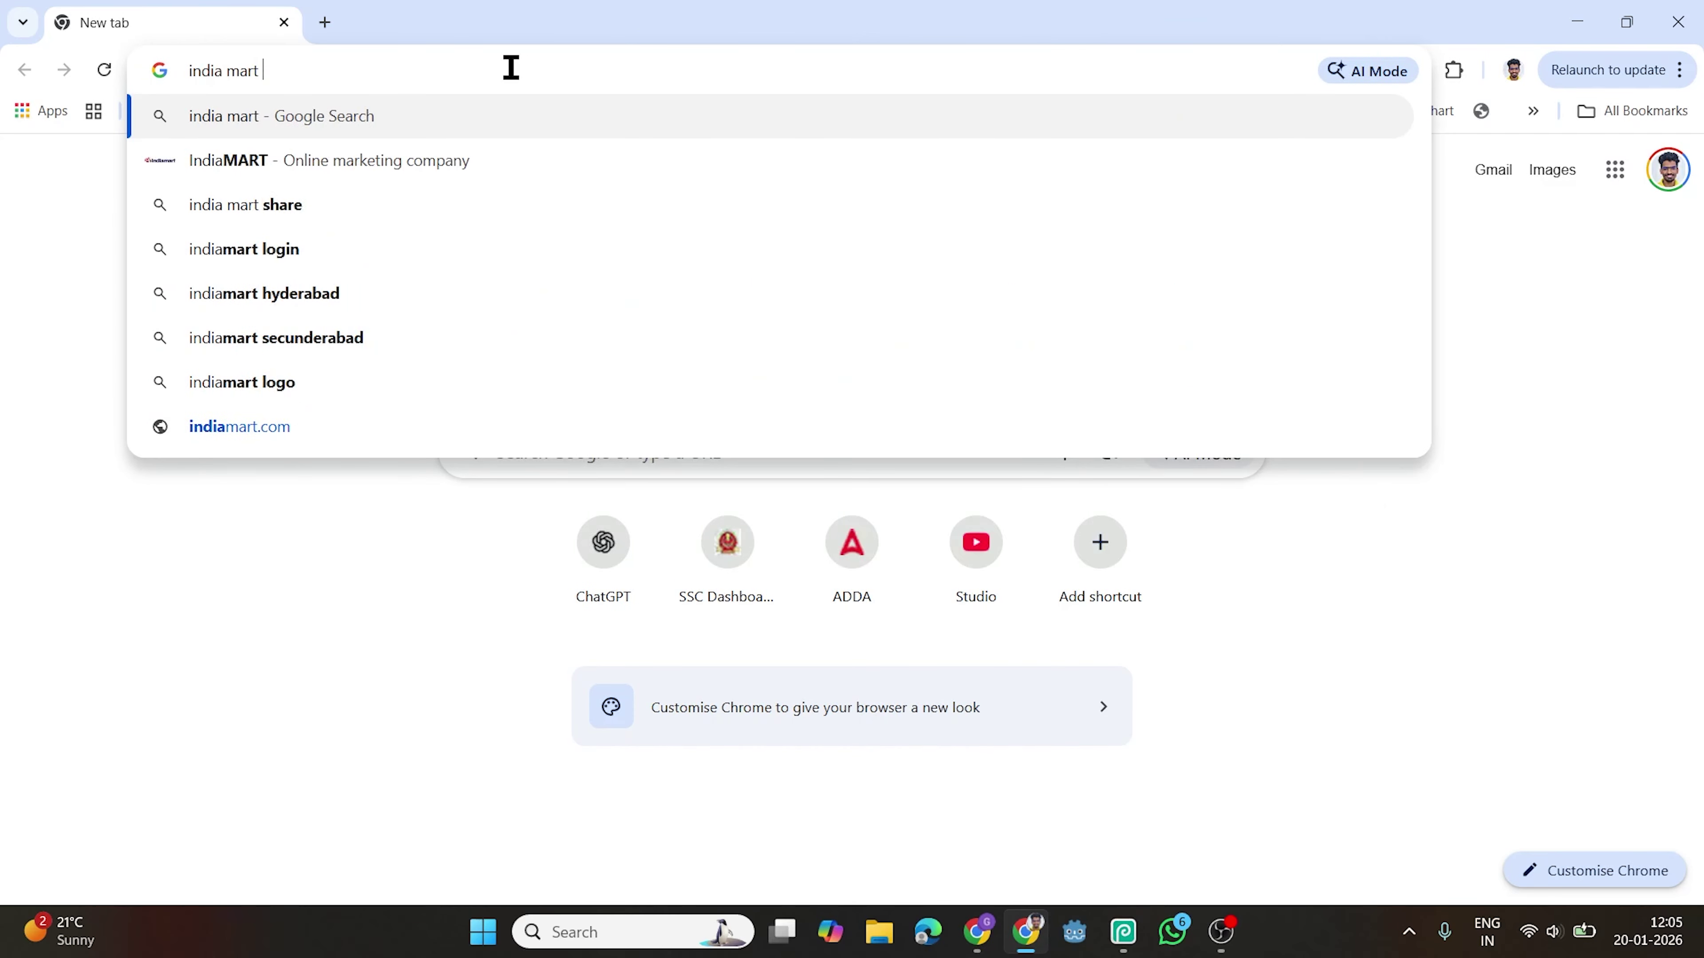
pyautogui.write('seller account')
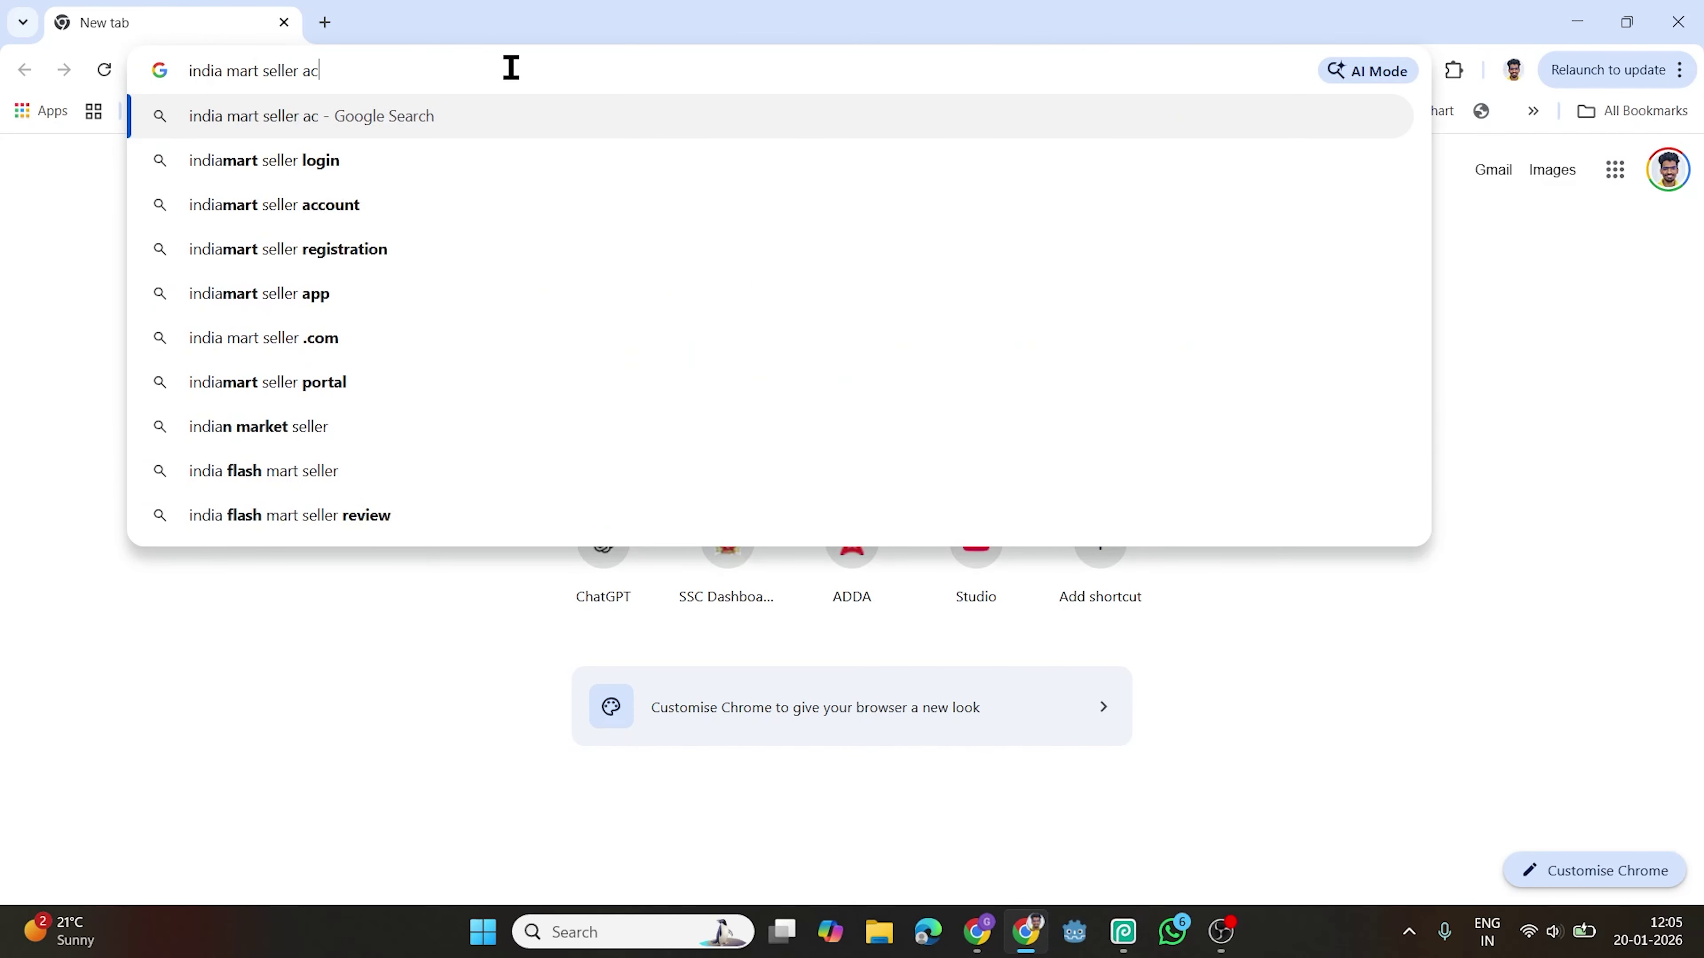
pyautogui.press('Return')
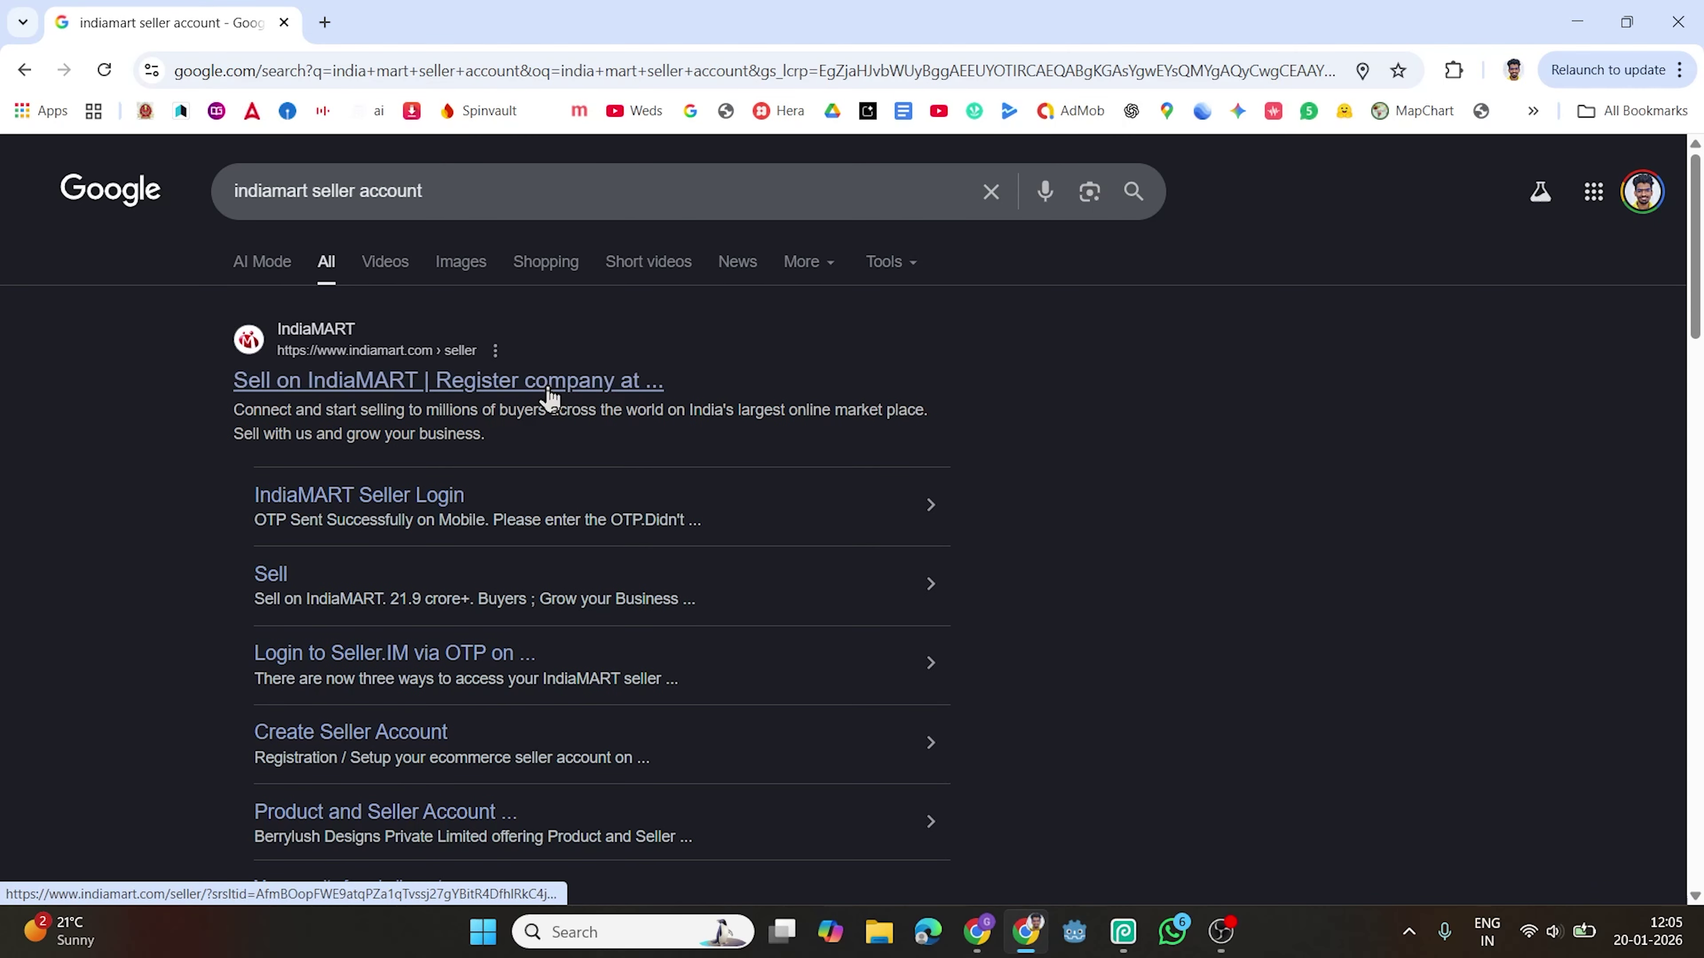
# - Register on Sell on IndiaMART with the saved mobile number and the 4-digit OTP
pyautogui.click(569, 391)
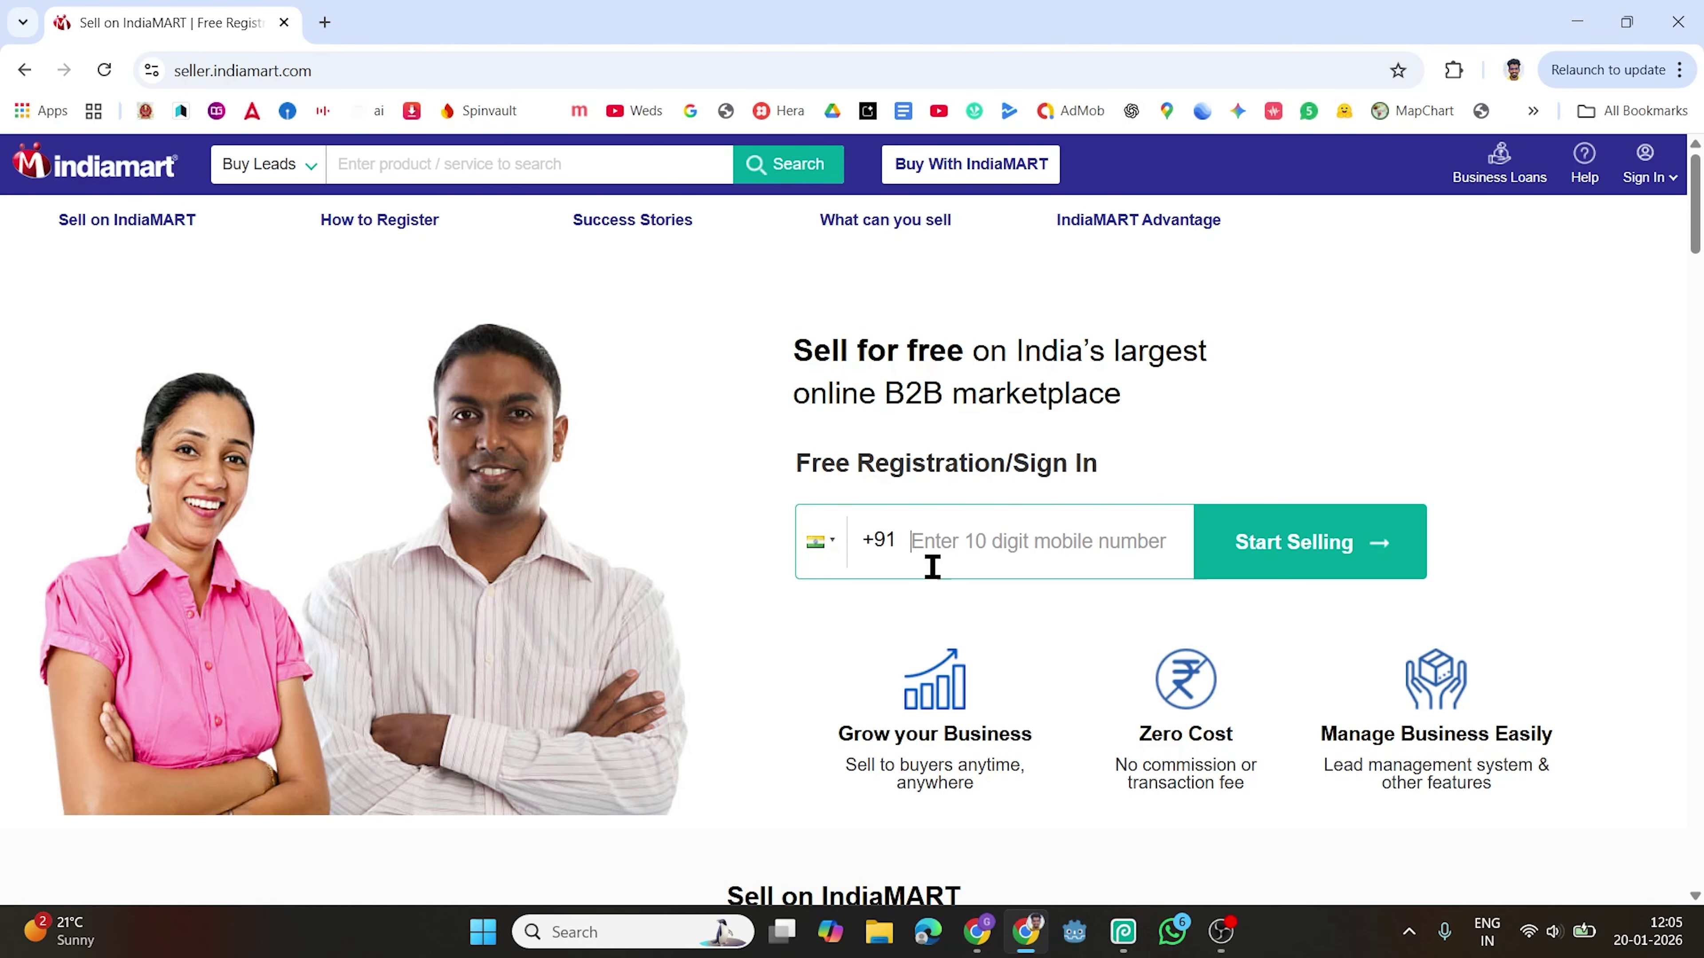
pyautogui.click(982, 544)
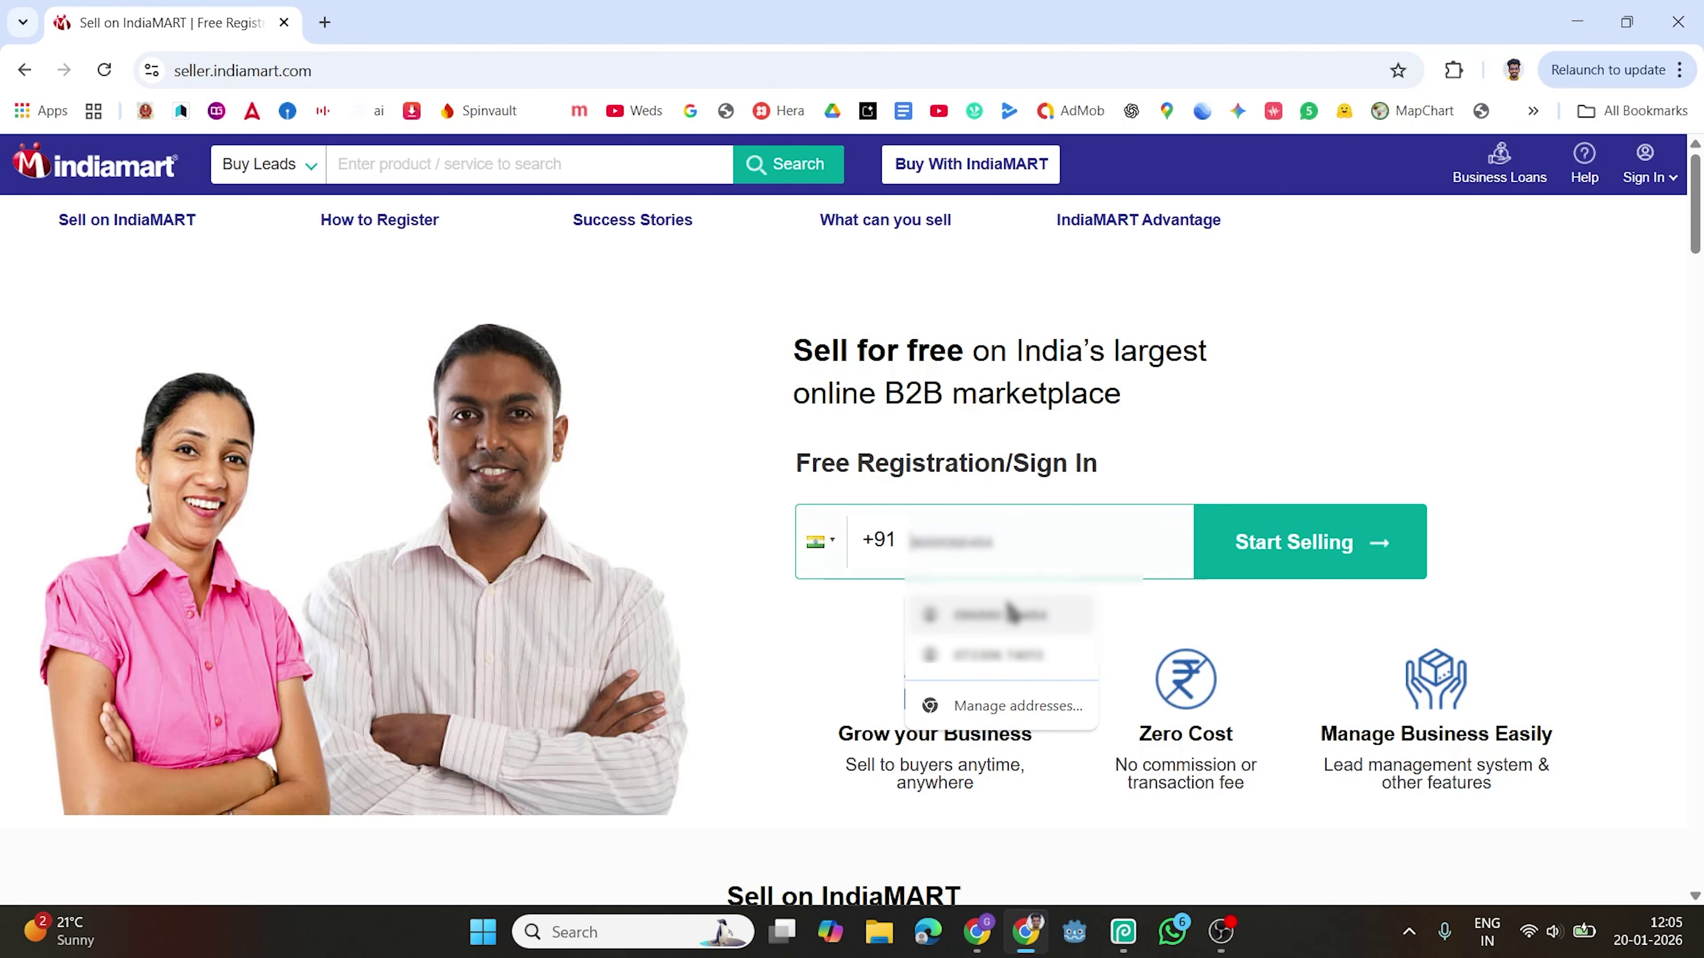
pyautogui.click(1013, 614)
pyautogui.click(1268, 562)
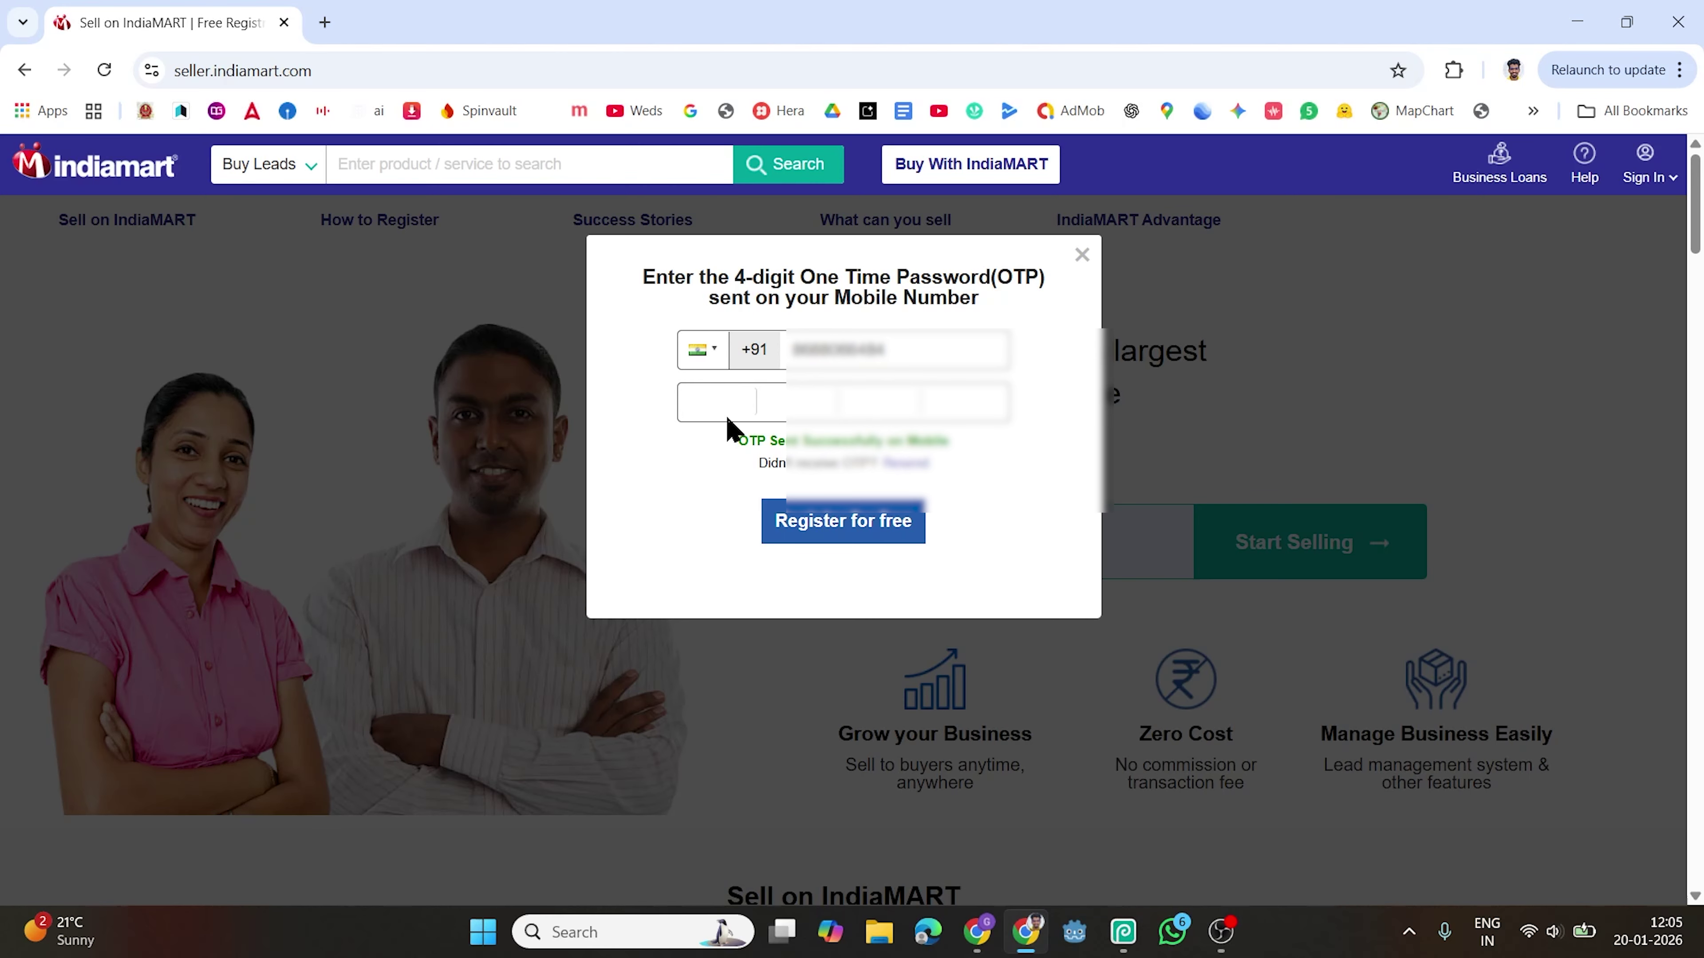
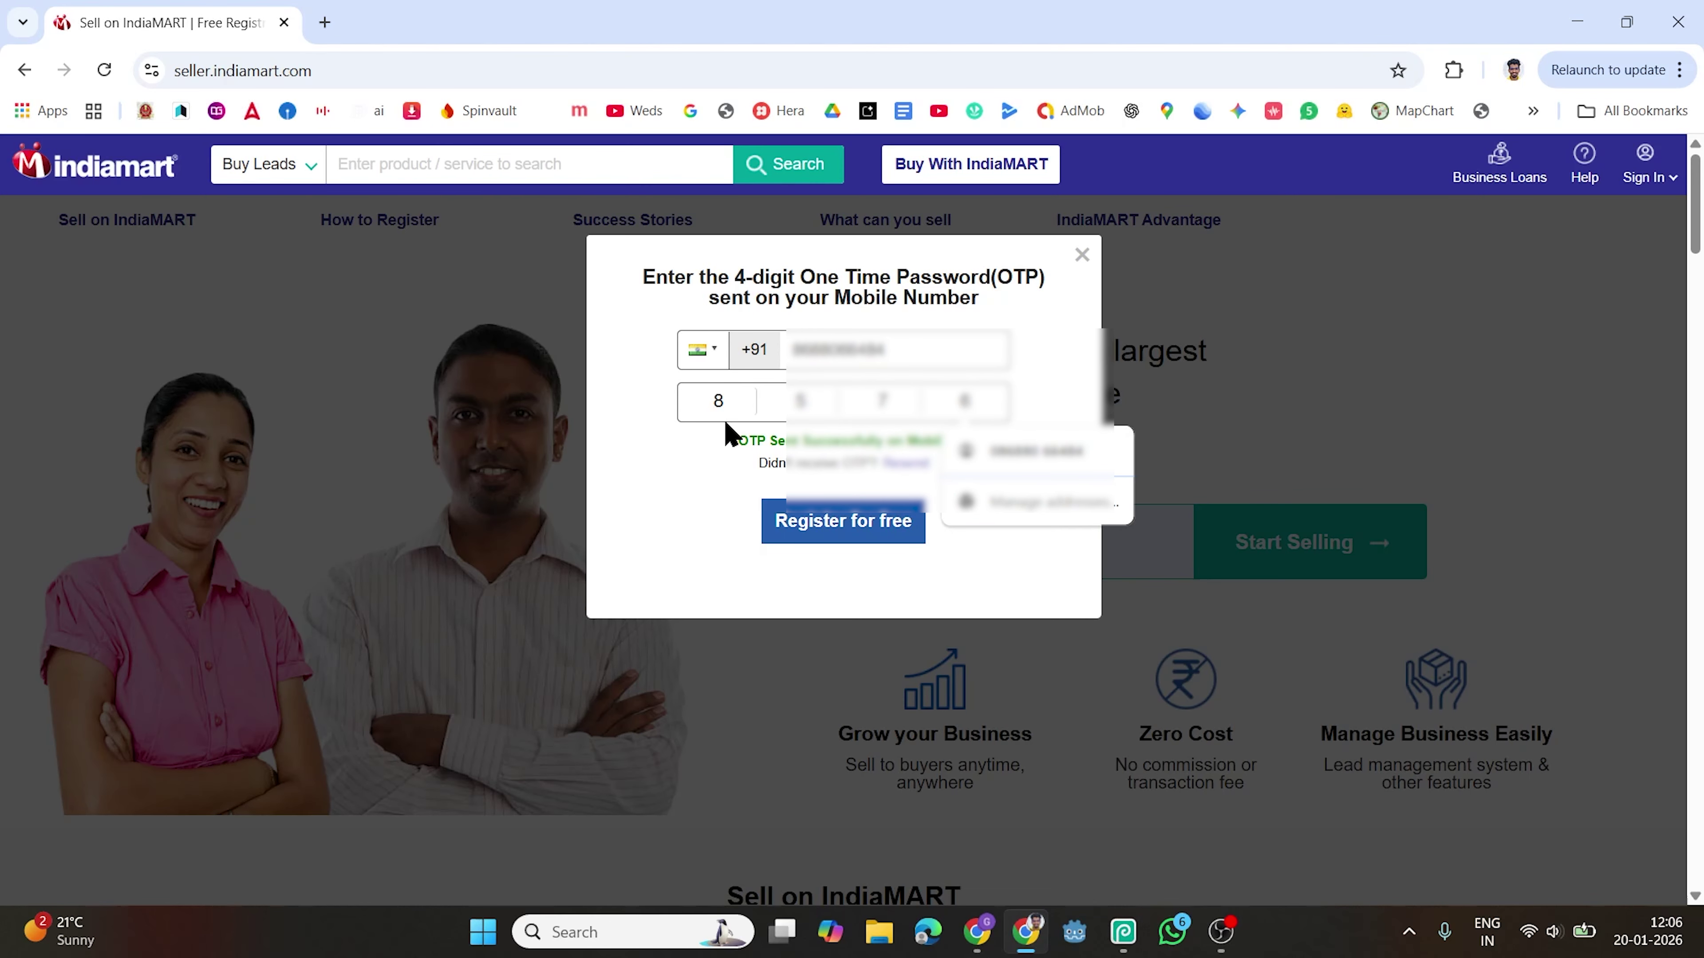
pyautogui.click(843, 524)
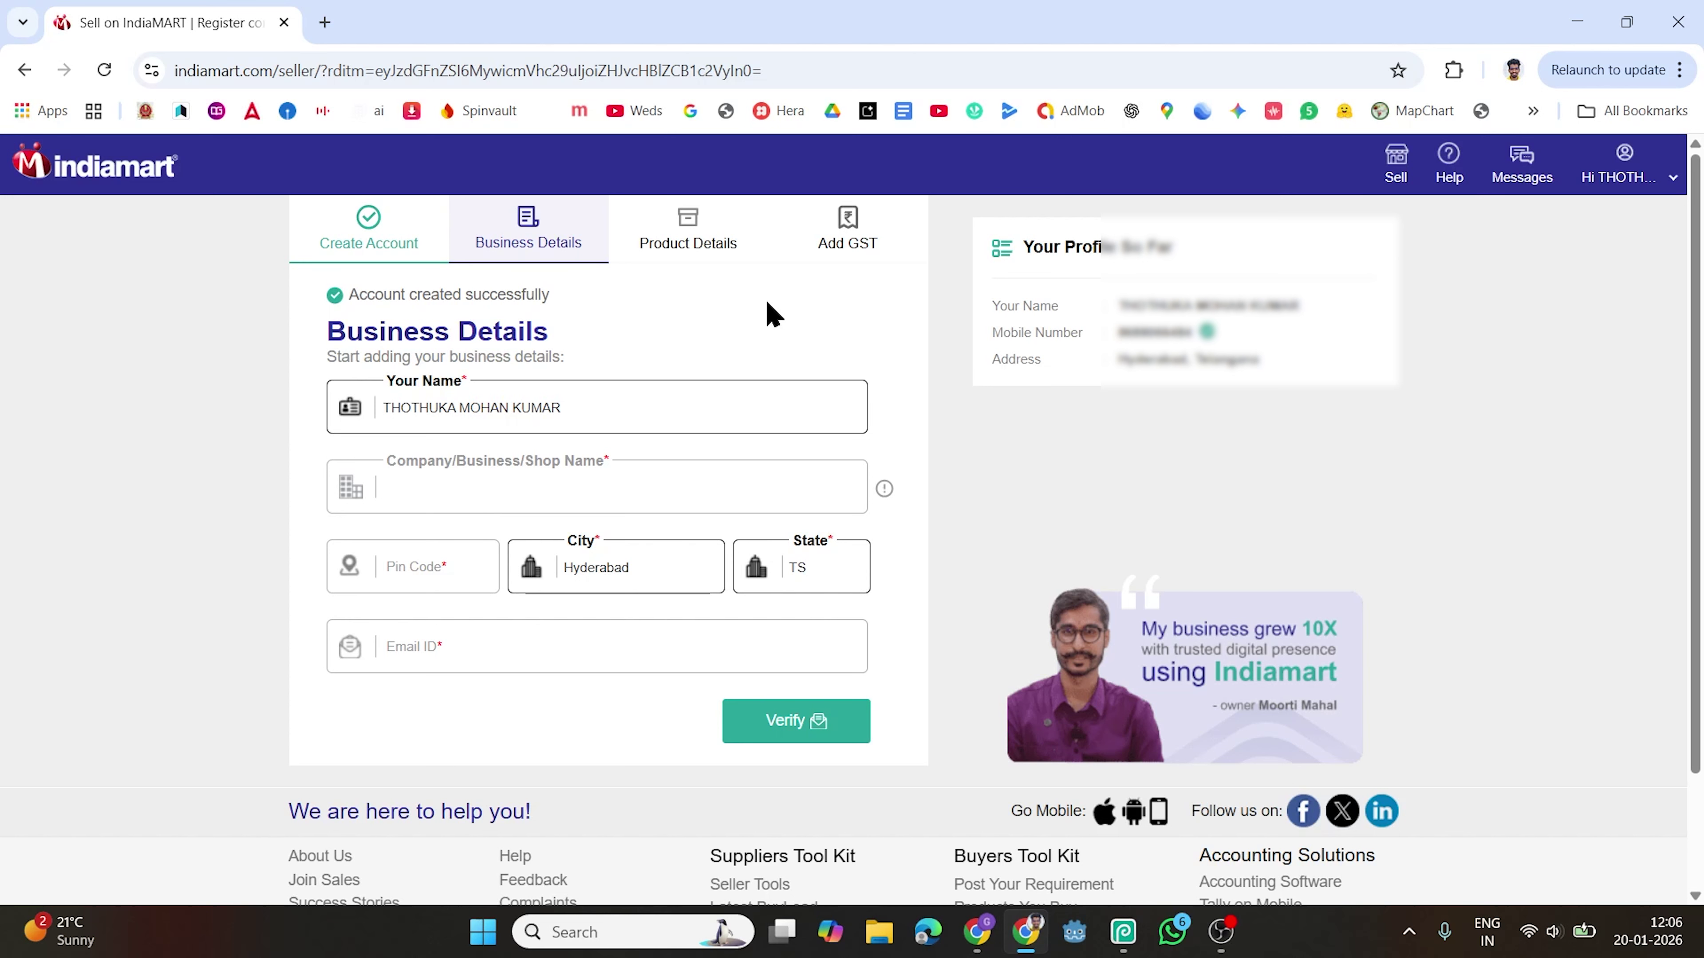
# - Autofill the company name, PIN code and email ID on the Business Details form
pyautogui.click(562, 491)
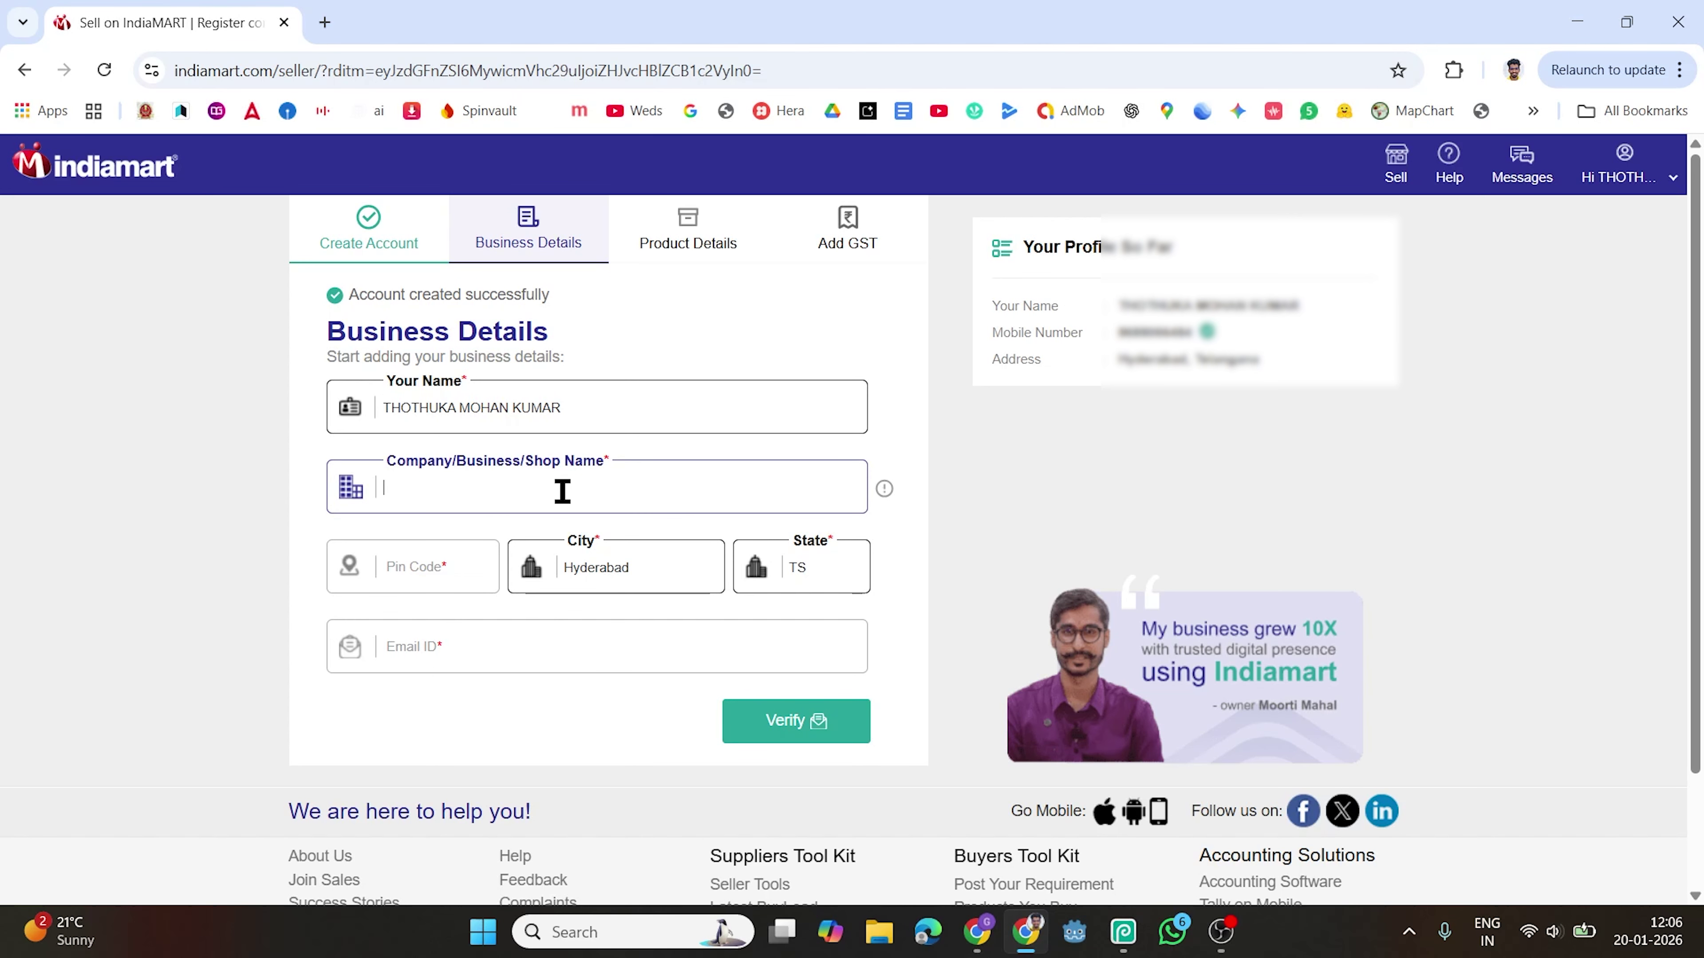
pyautogui.click(419, 579)
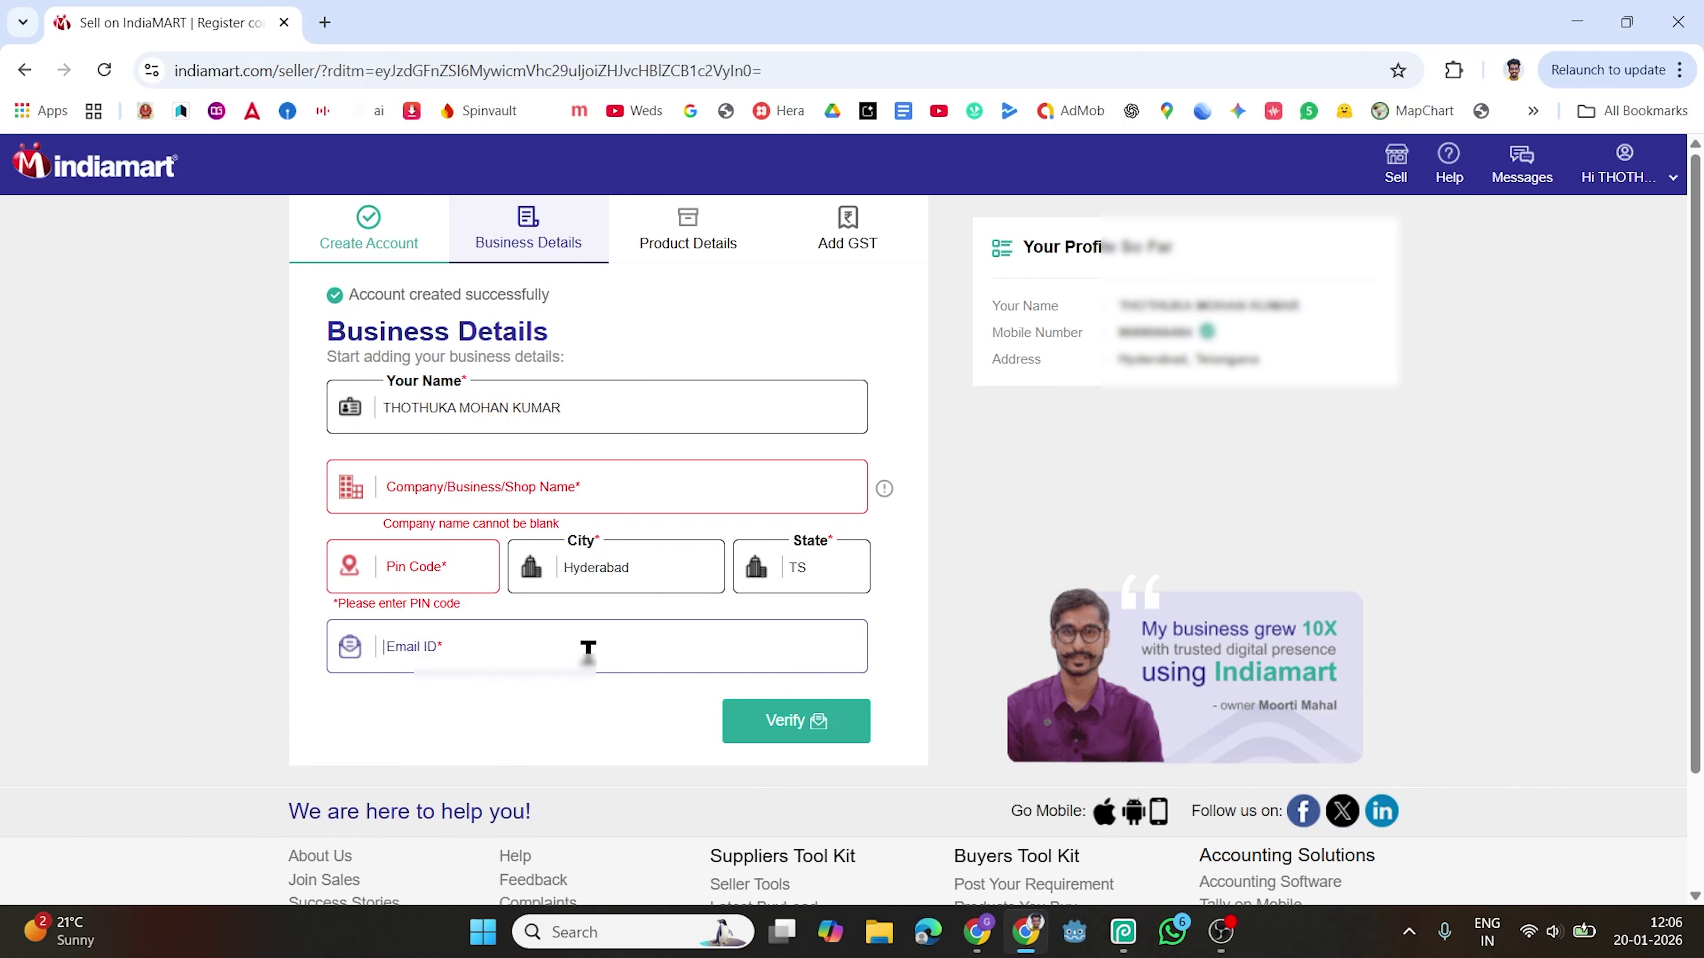
pyautogui.click(588, 648)
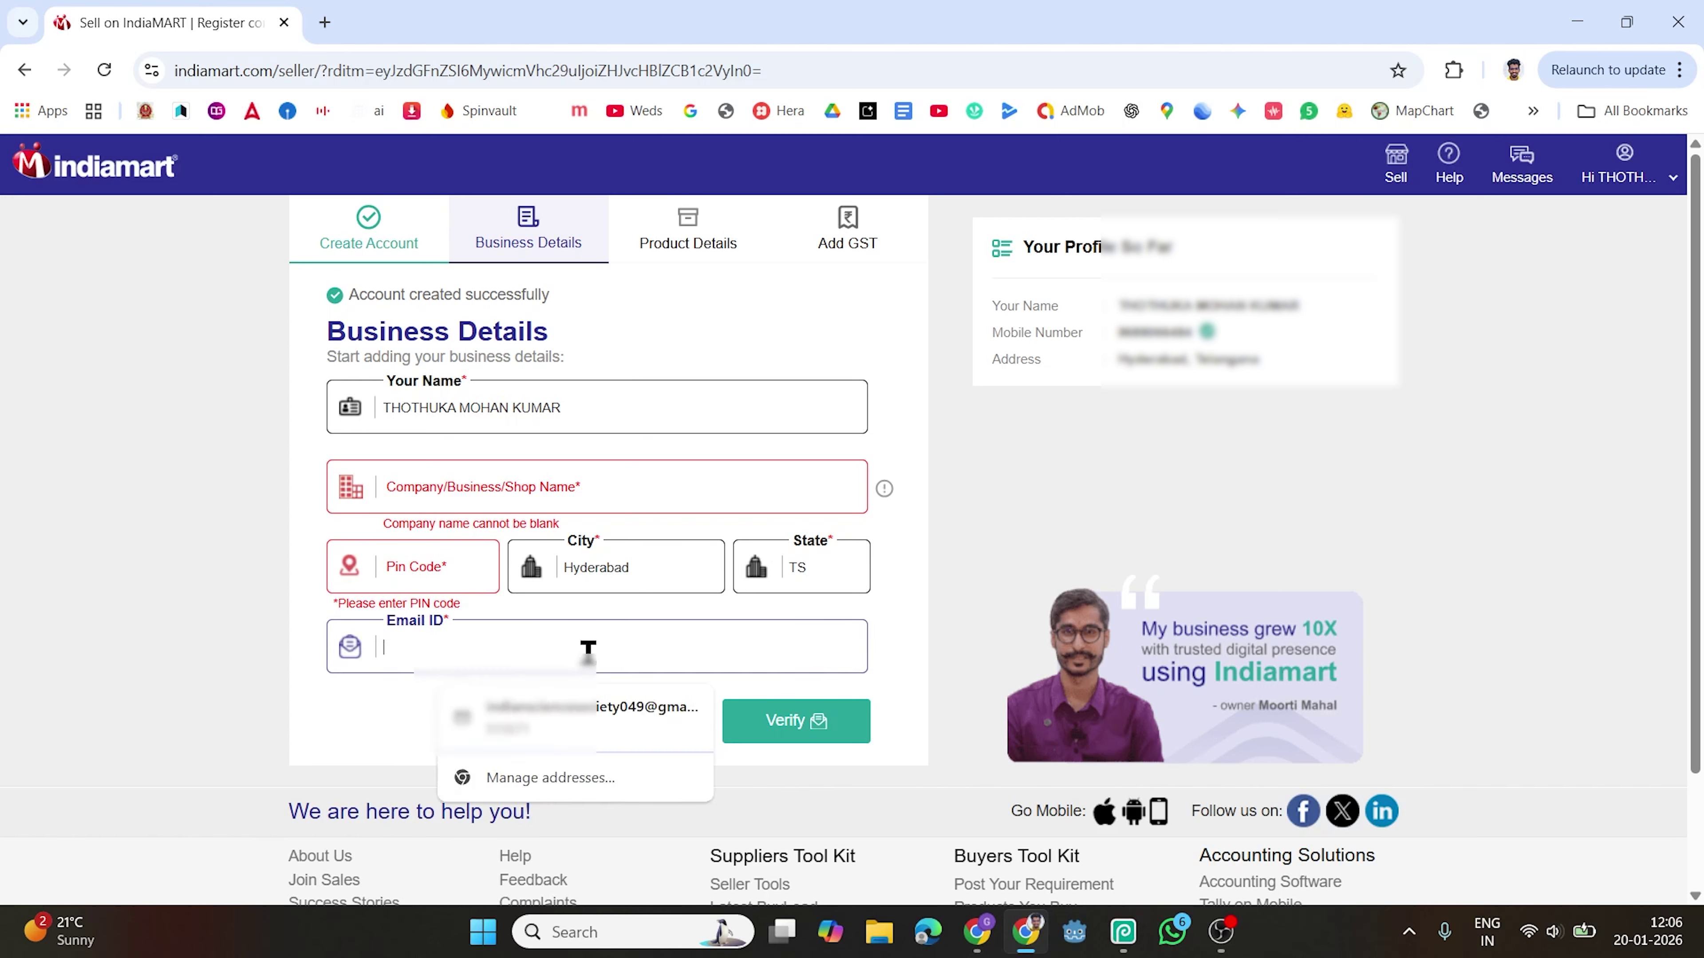
pyautogui.click(694, 236)
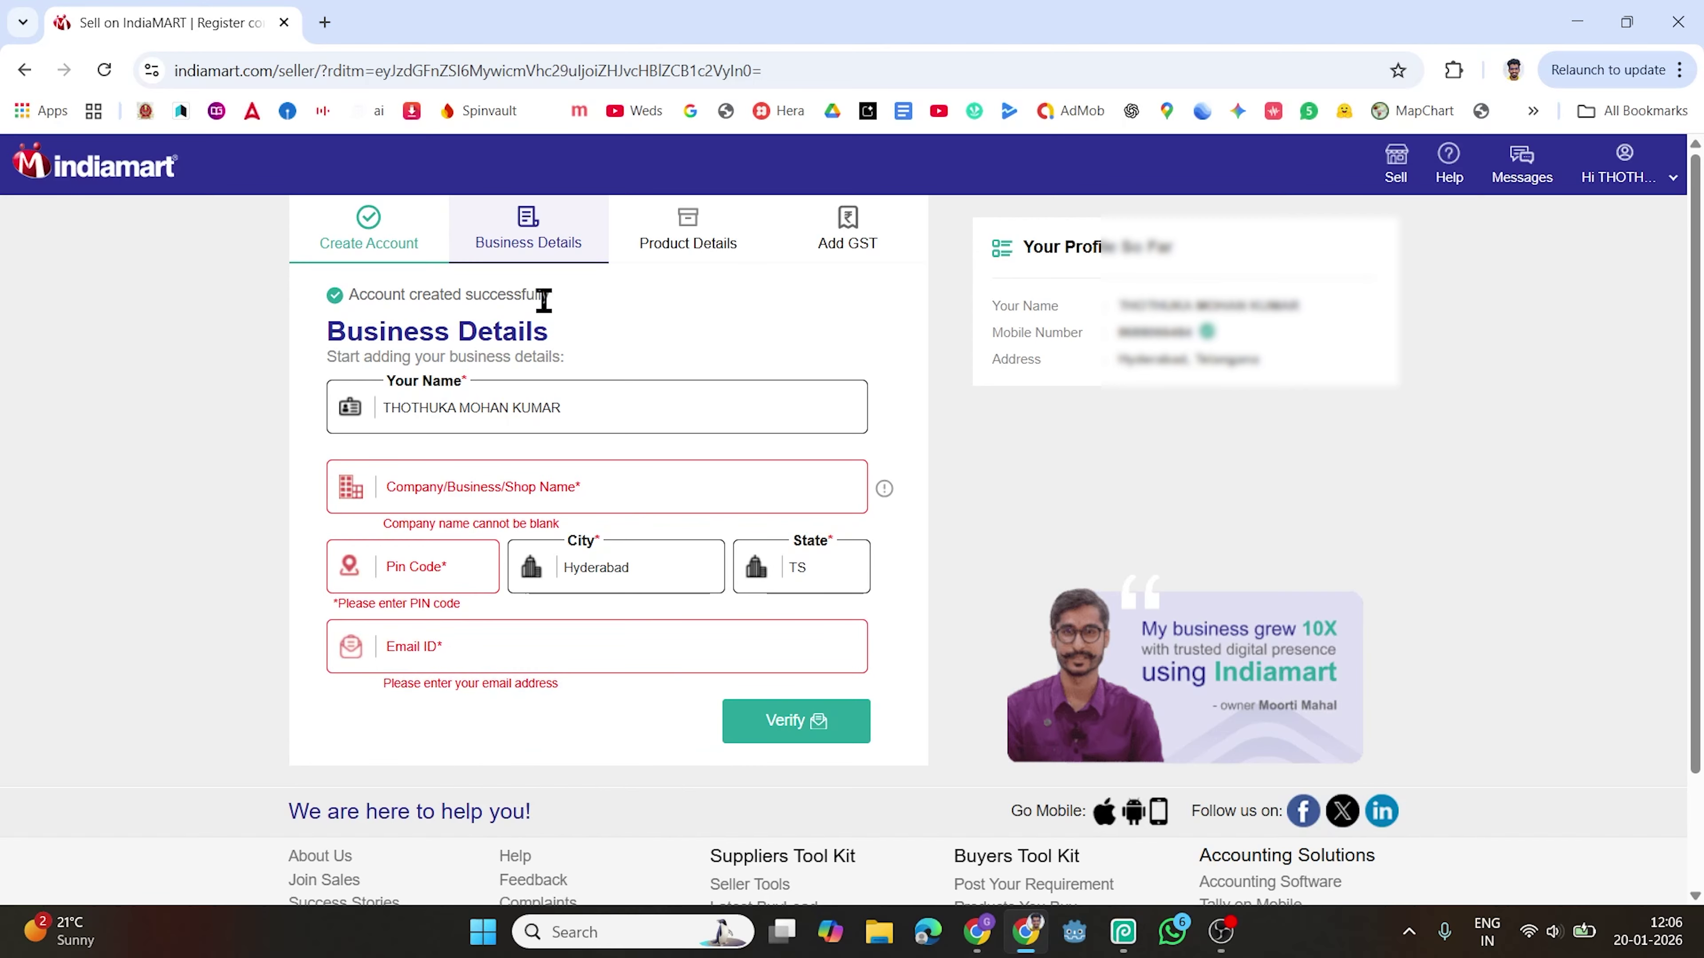
pyautogui.click(573, 485)
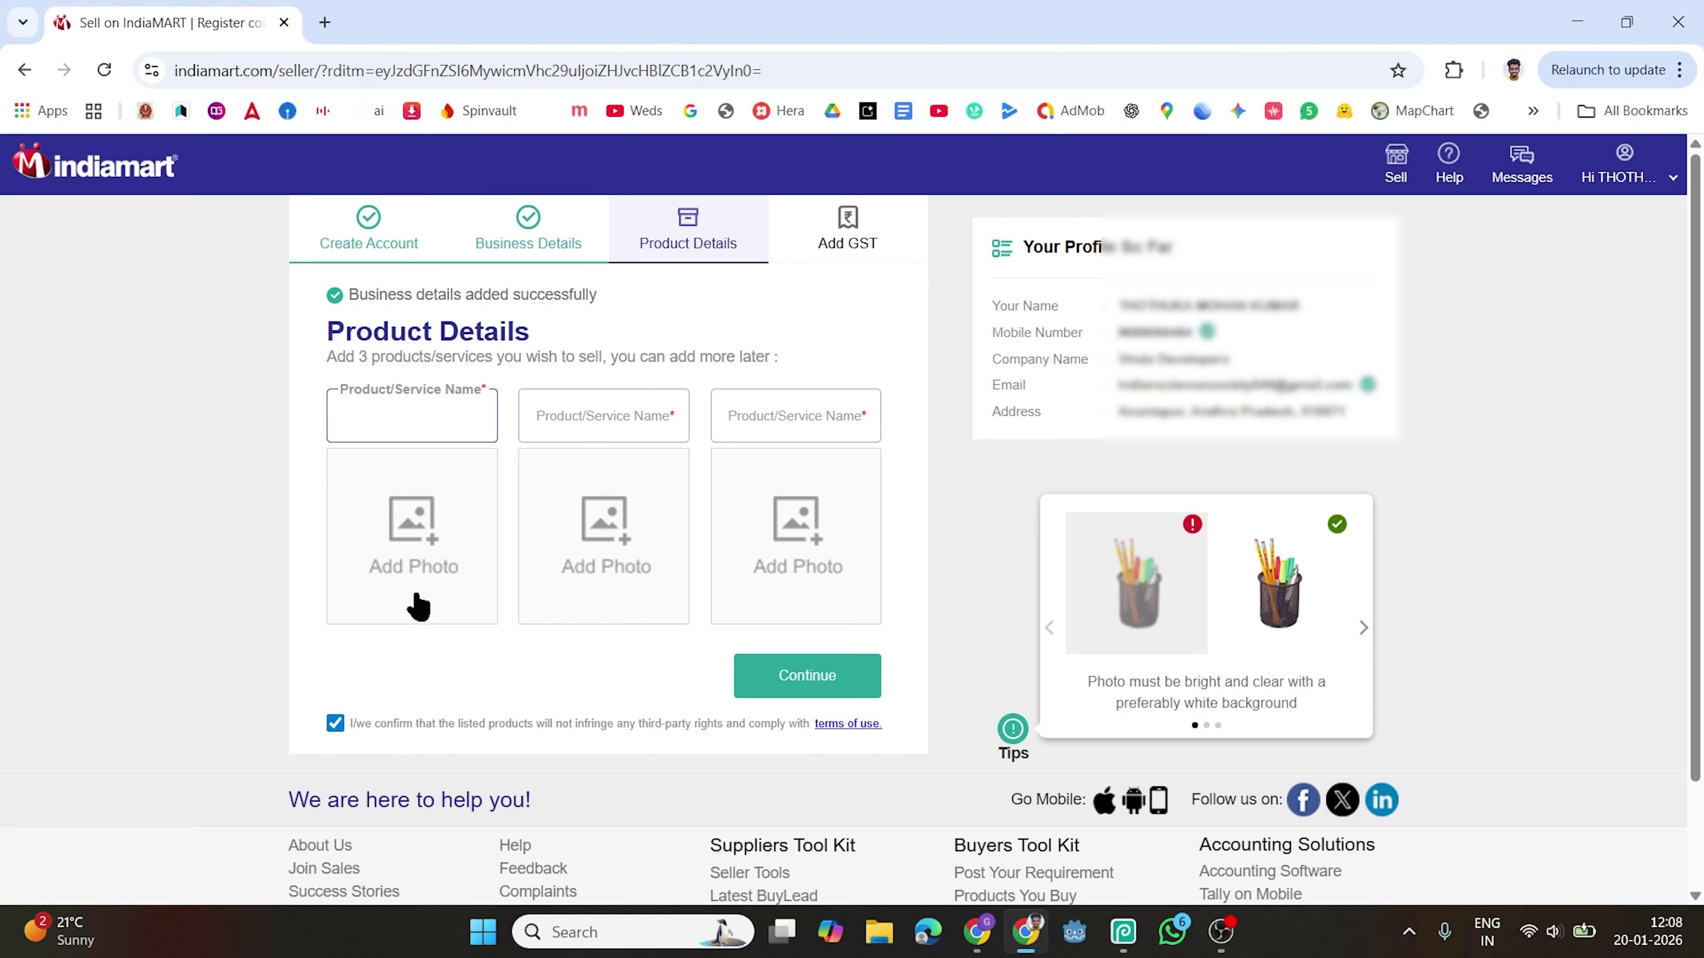
# - Enter mango pickle, camphor tablet and moringa powder as the three product names, then continue
pyautogui.write('plckl')
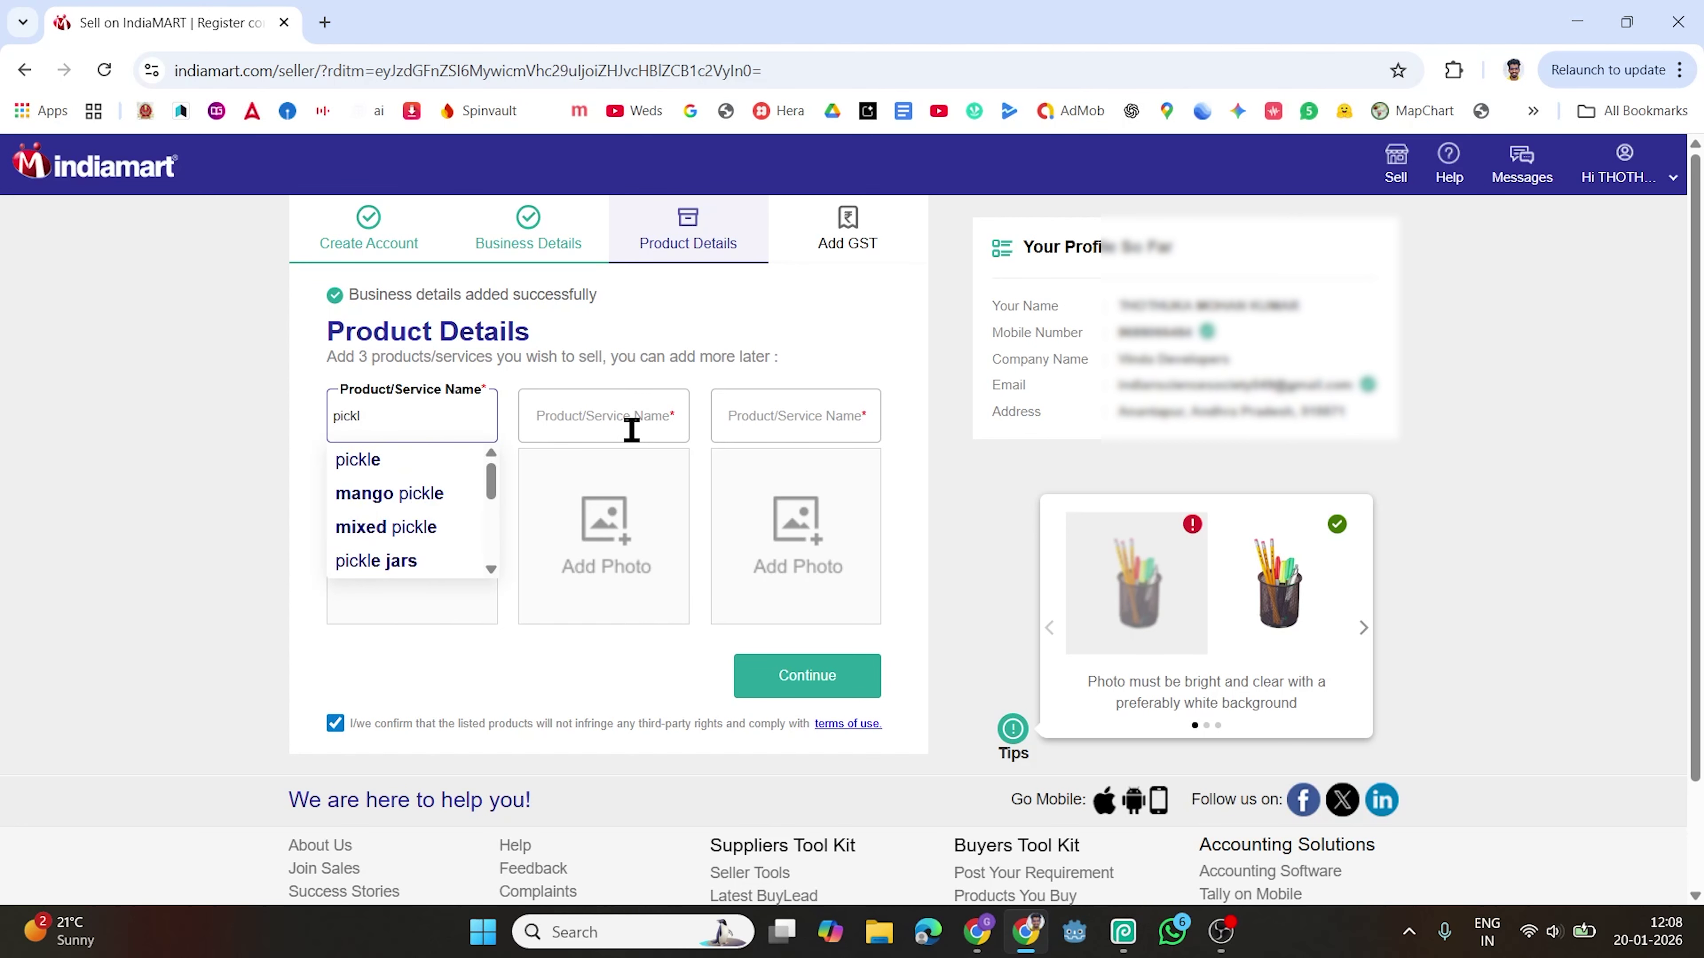
pyautogui.scroll(-2, 426, 533)
pyautogui.scroll(2, 426, 533)
pyautogui.click(402, 494)
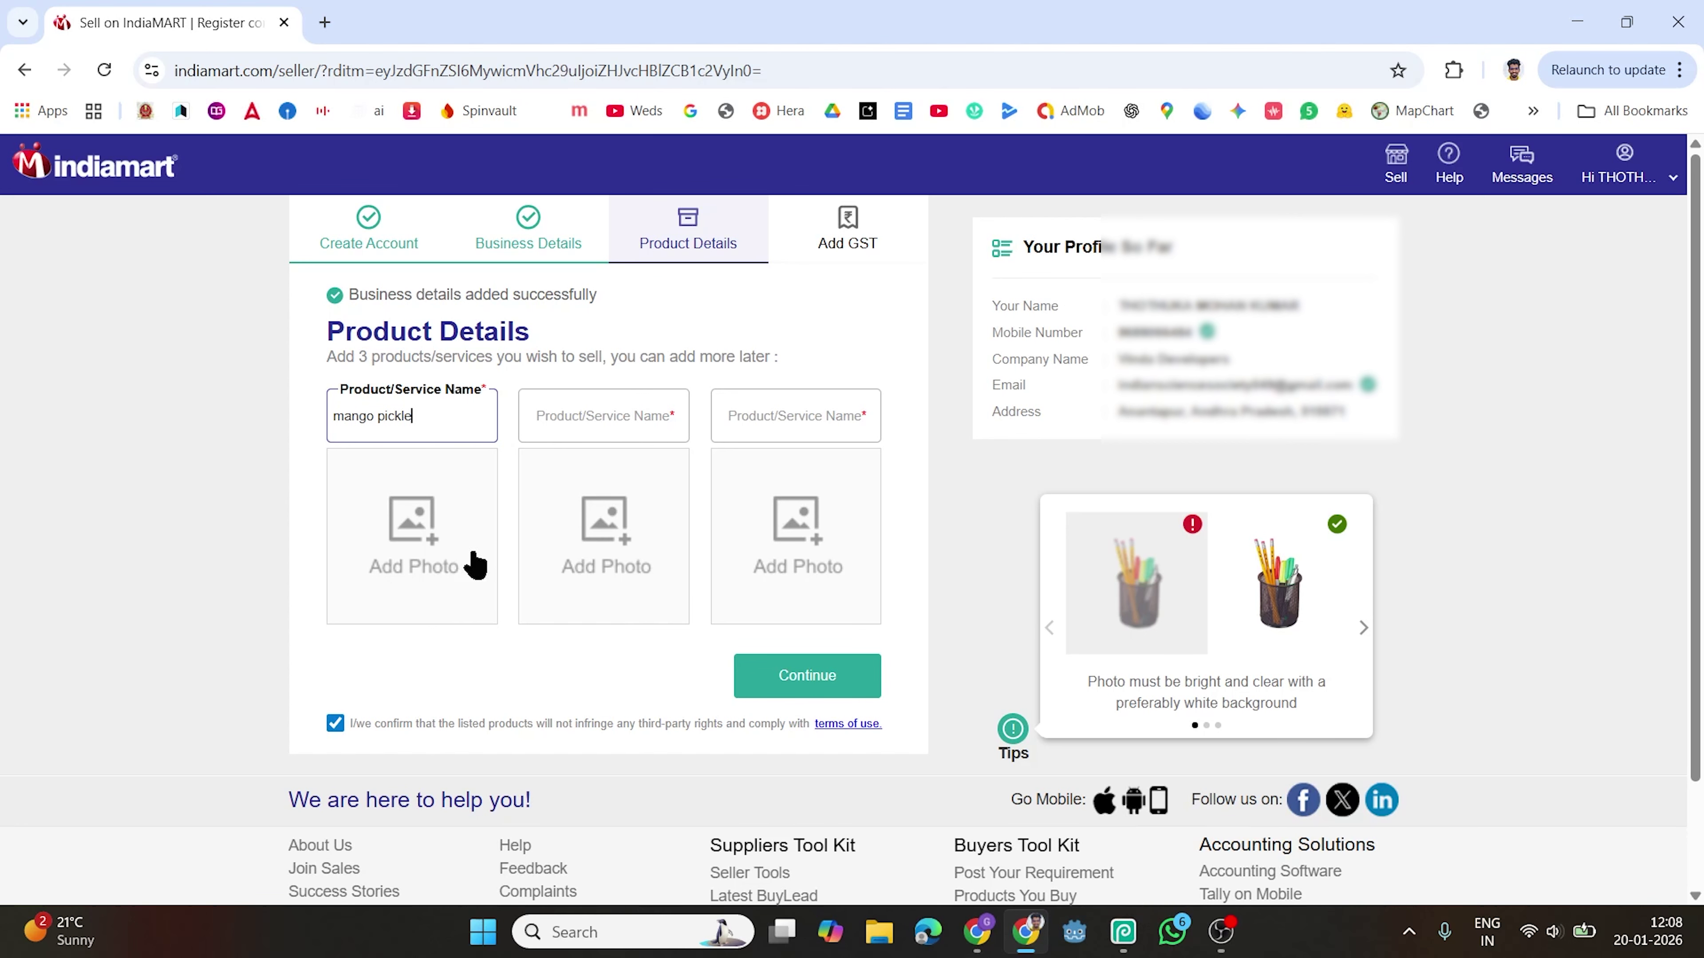
pyautogui.click(584, 427)
pyautogui.write('camphor')
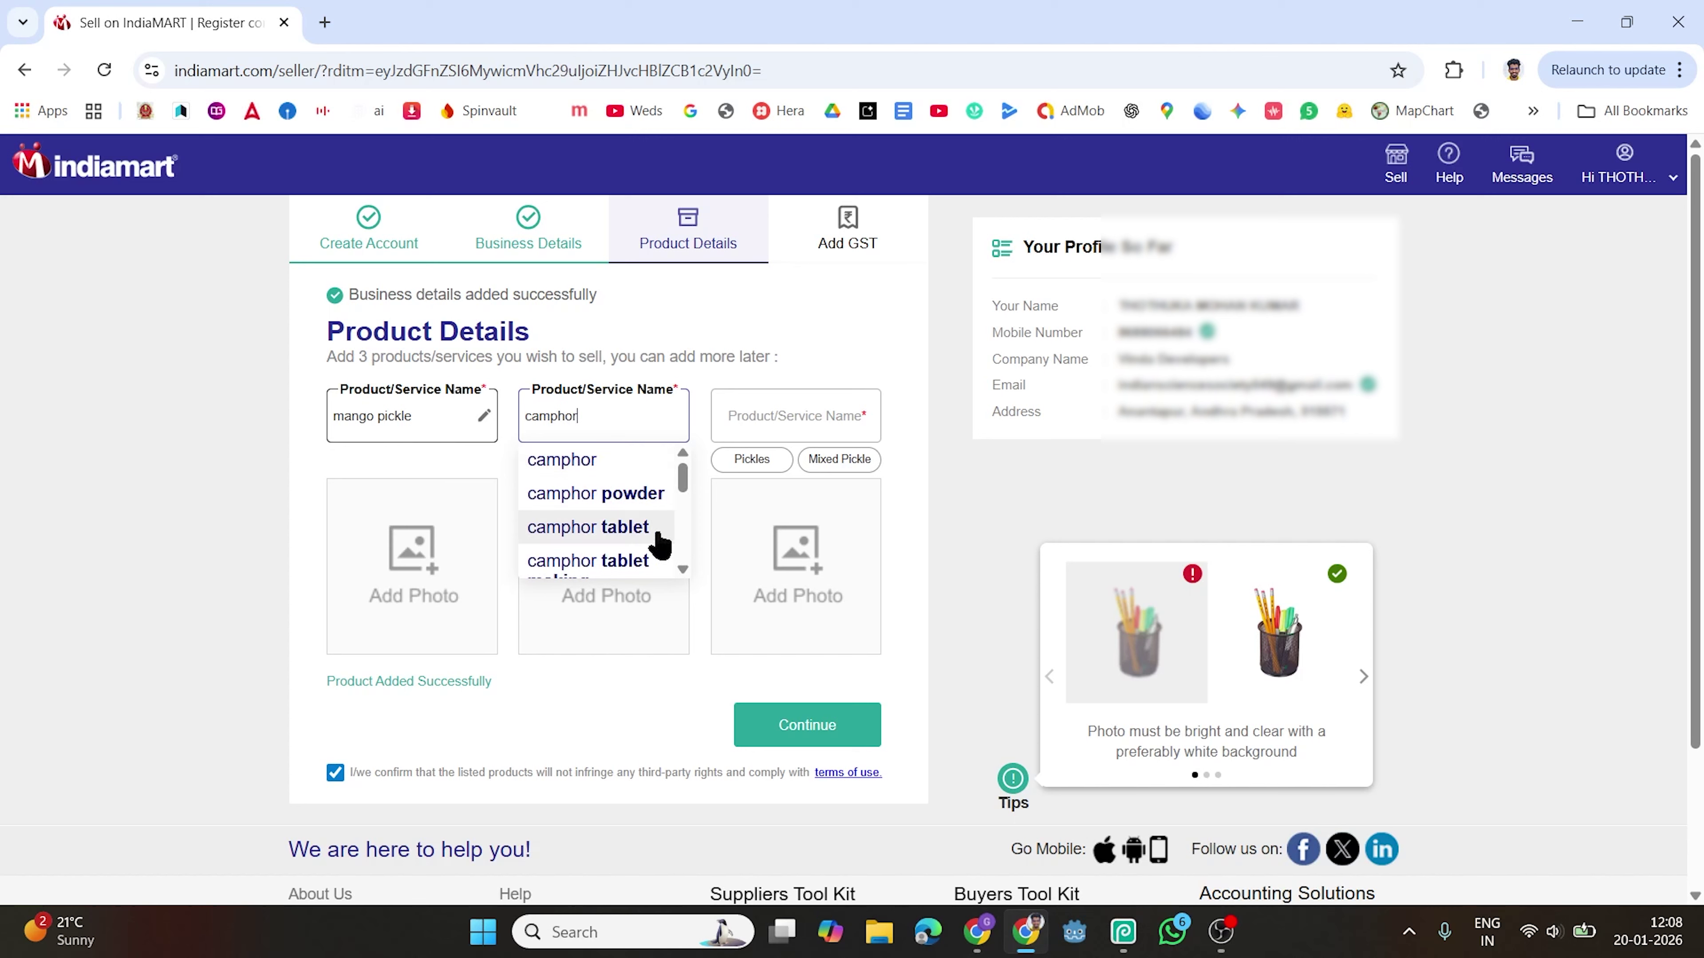
pyautogui.click(644, 530)
pyautogui.click(764, 416)
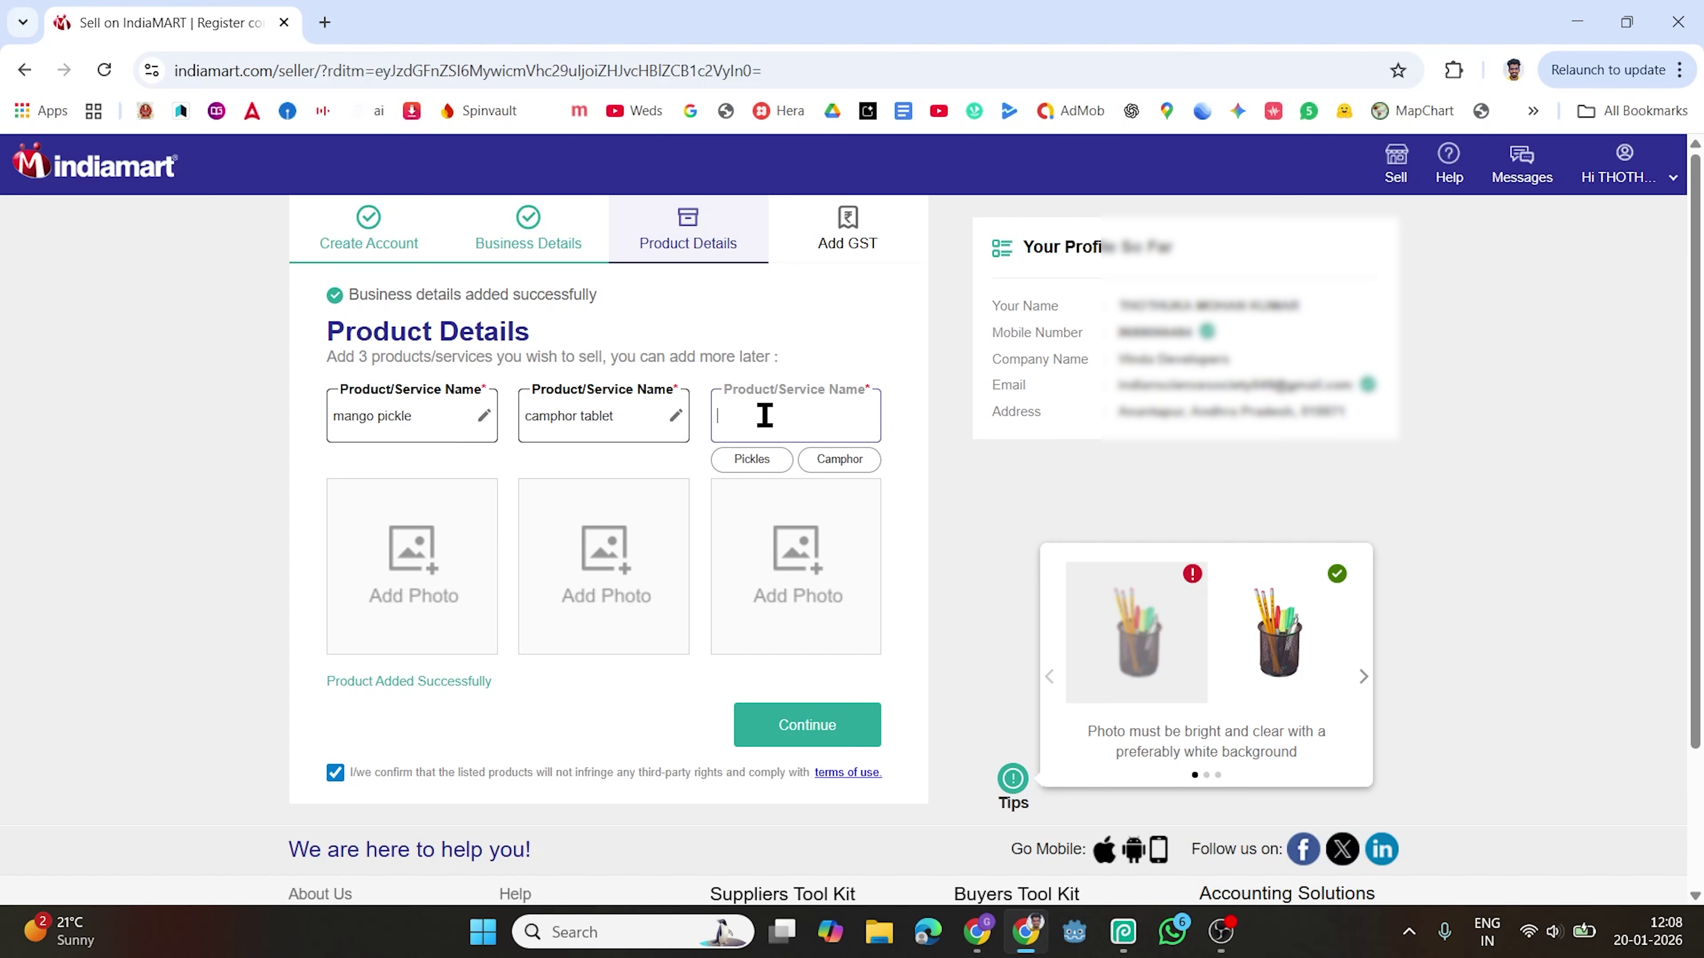
pyautogui.write('moringa powder')
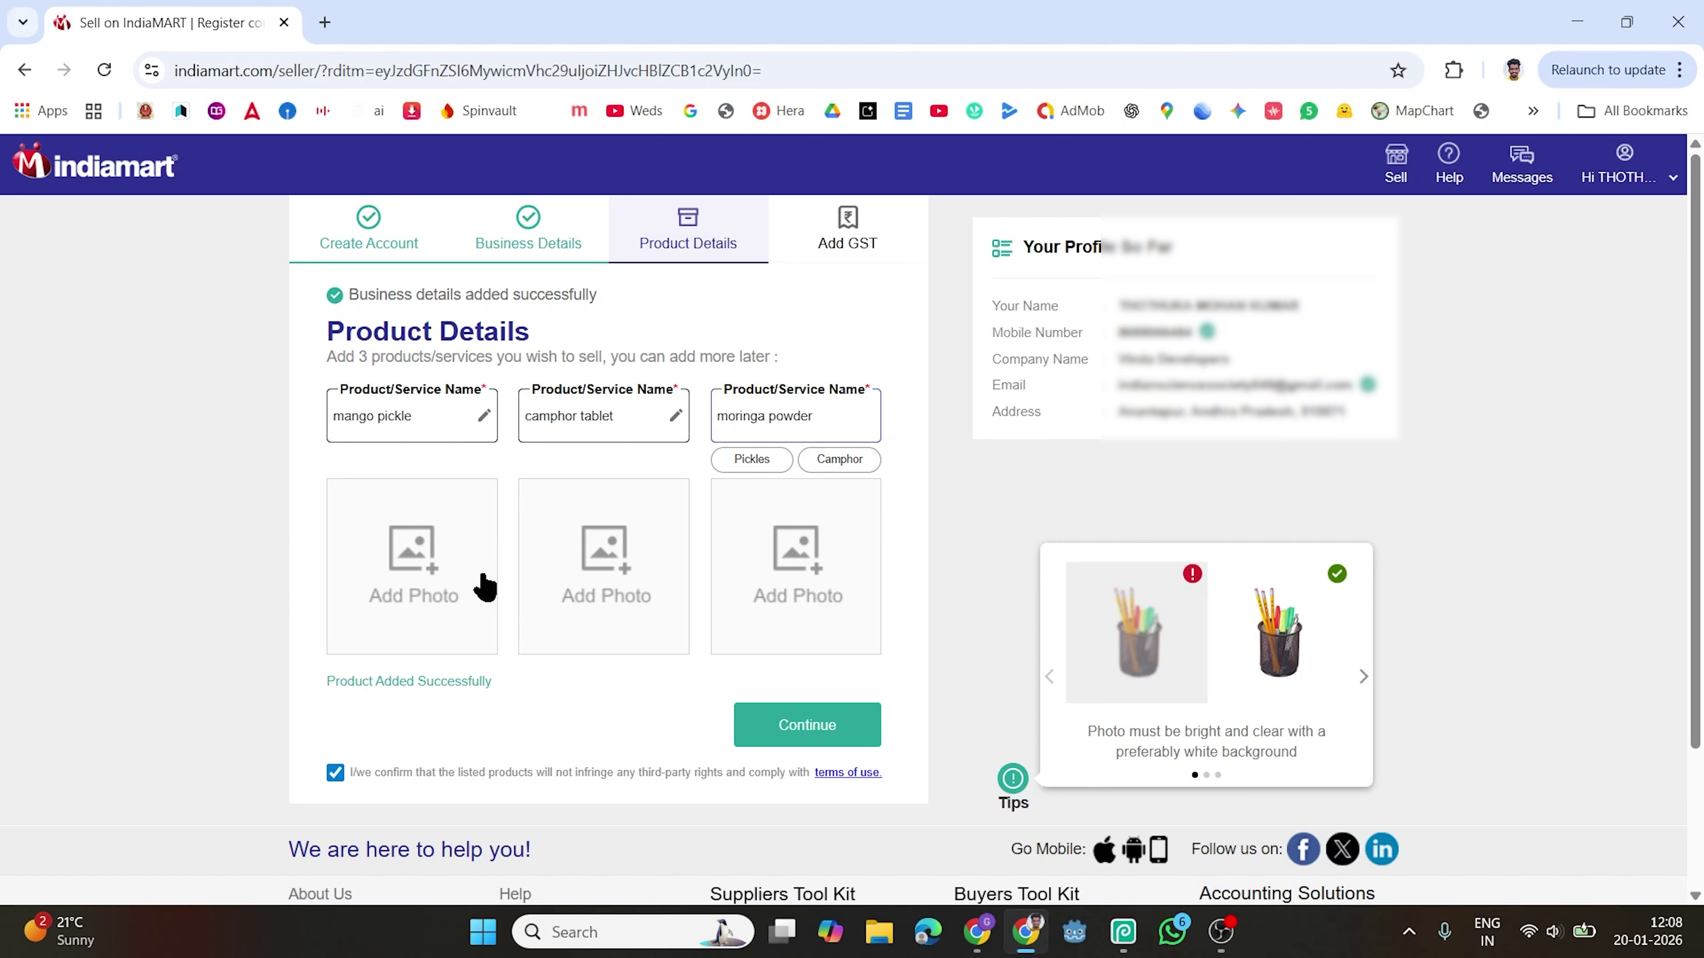
pyautogui.click(813, 733)
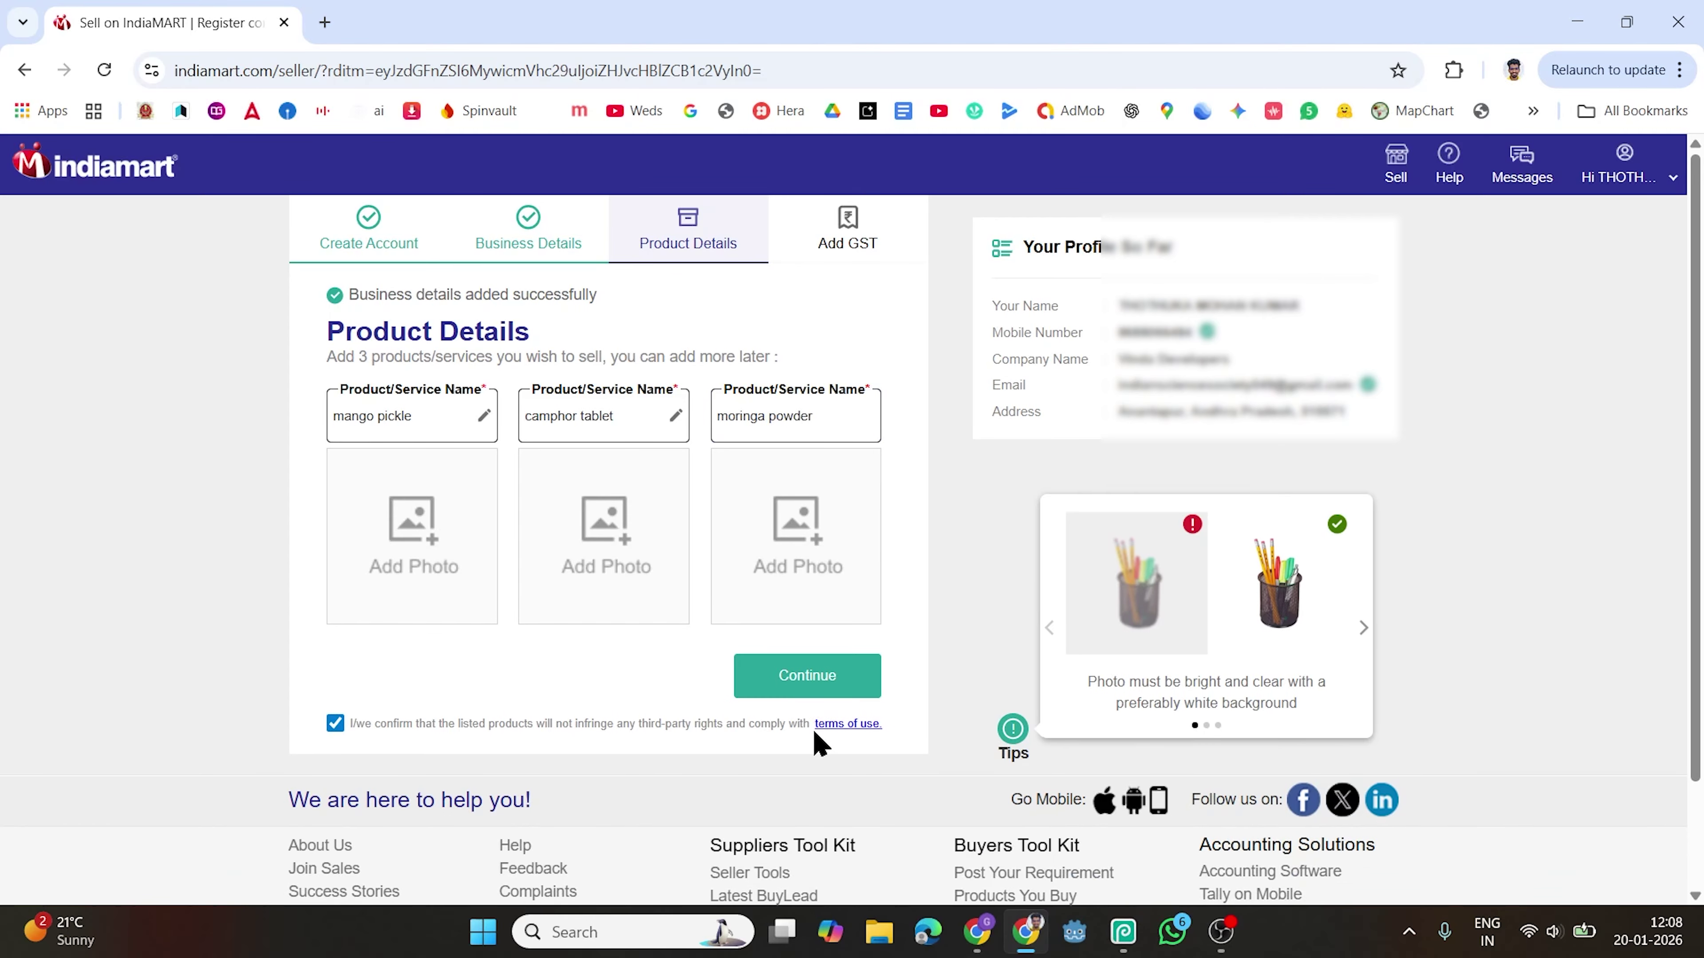
pyautogui.click(847, 677)
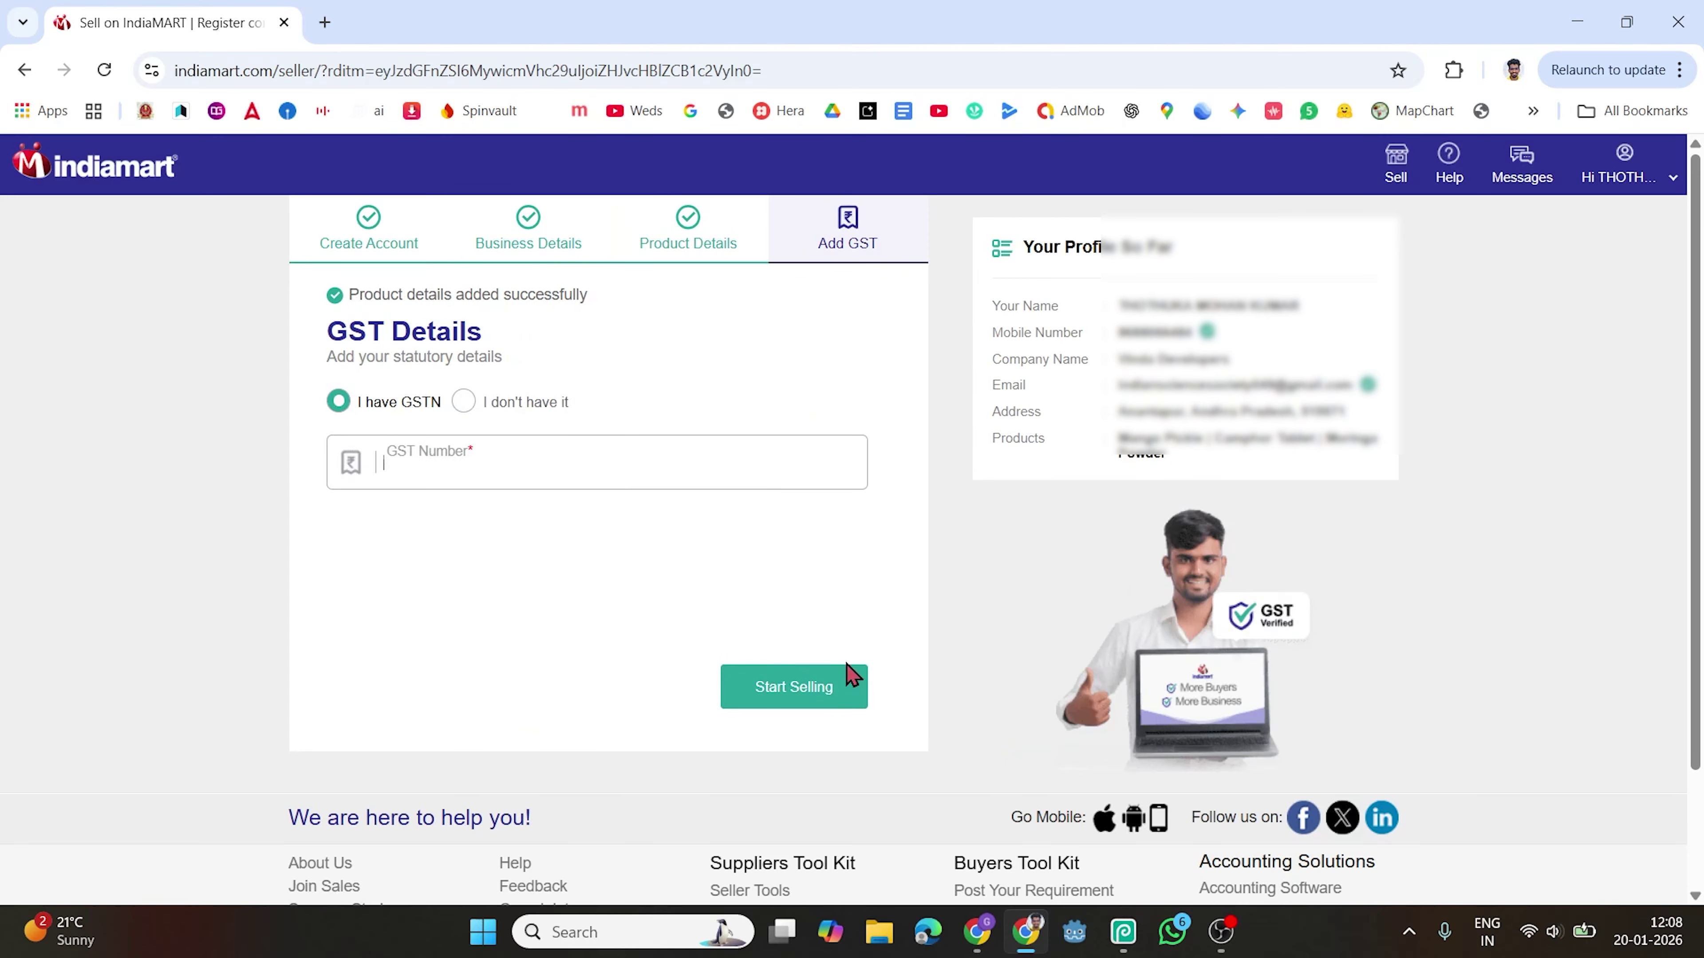
pyautogui.click(498, 445)
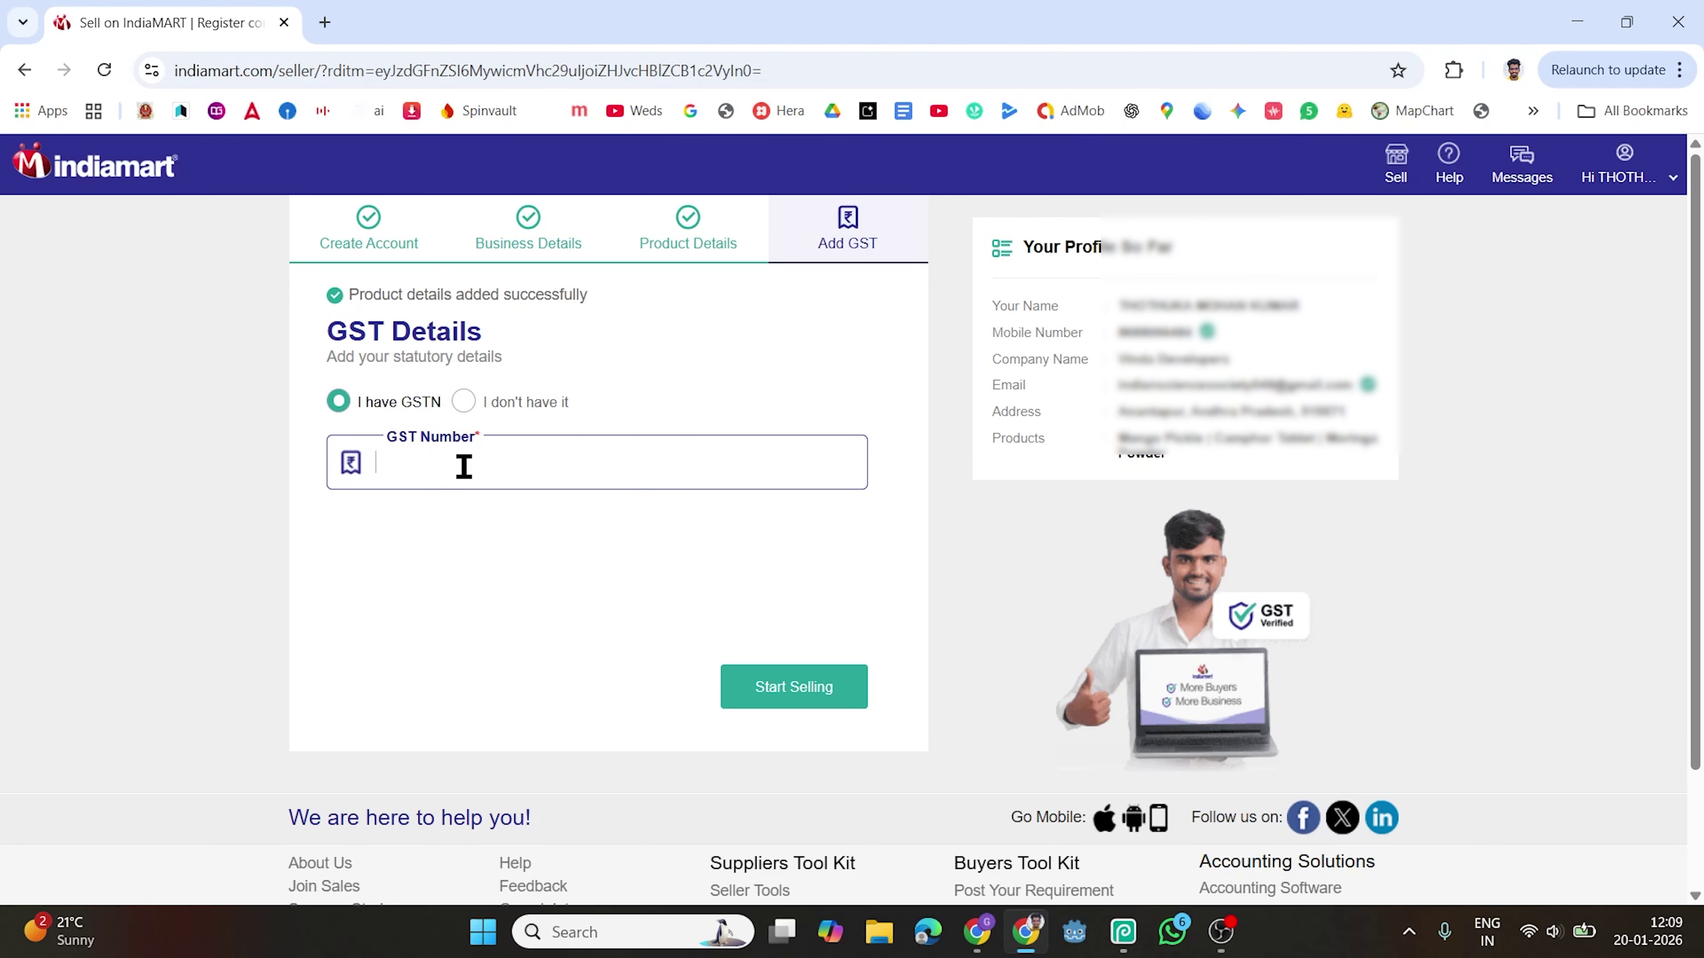
pyautogui.click(462, 403)
pyautogui.click(544, 463)
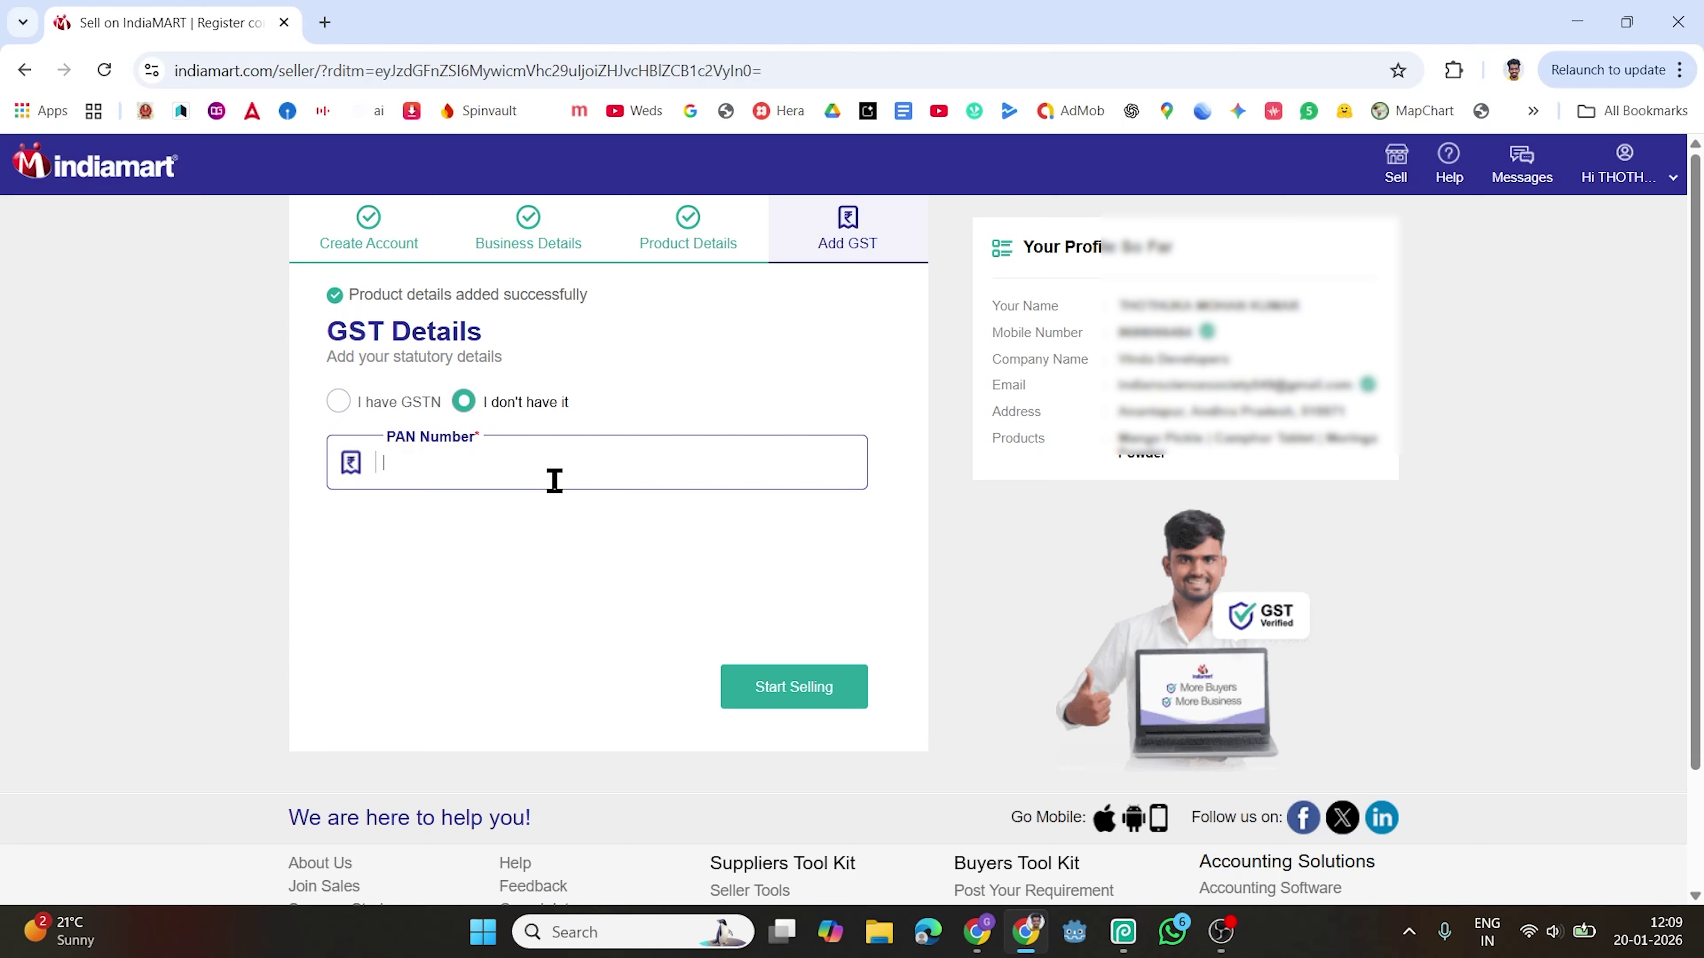
pyautogui.click(339, 402)
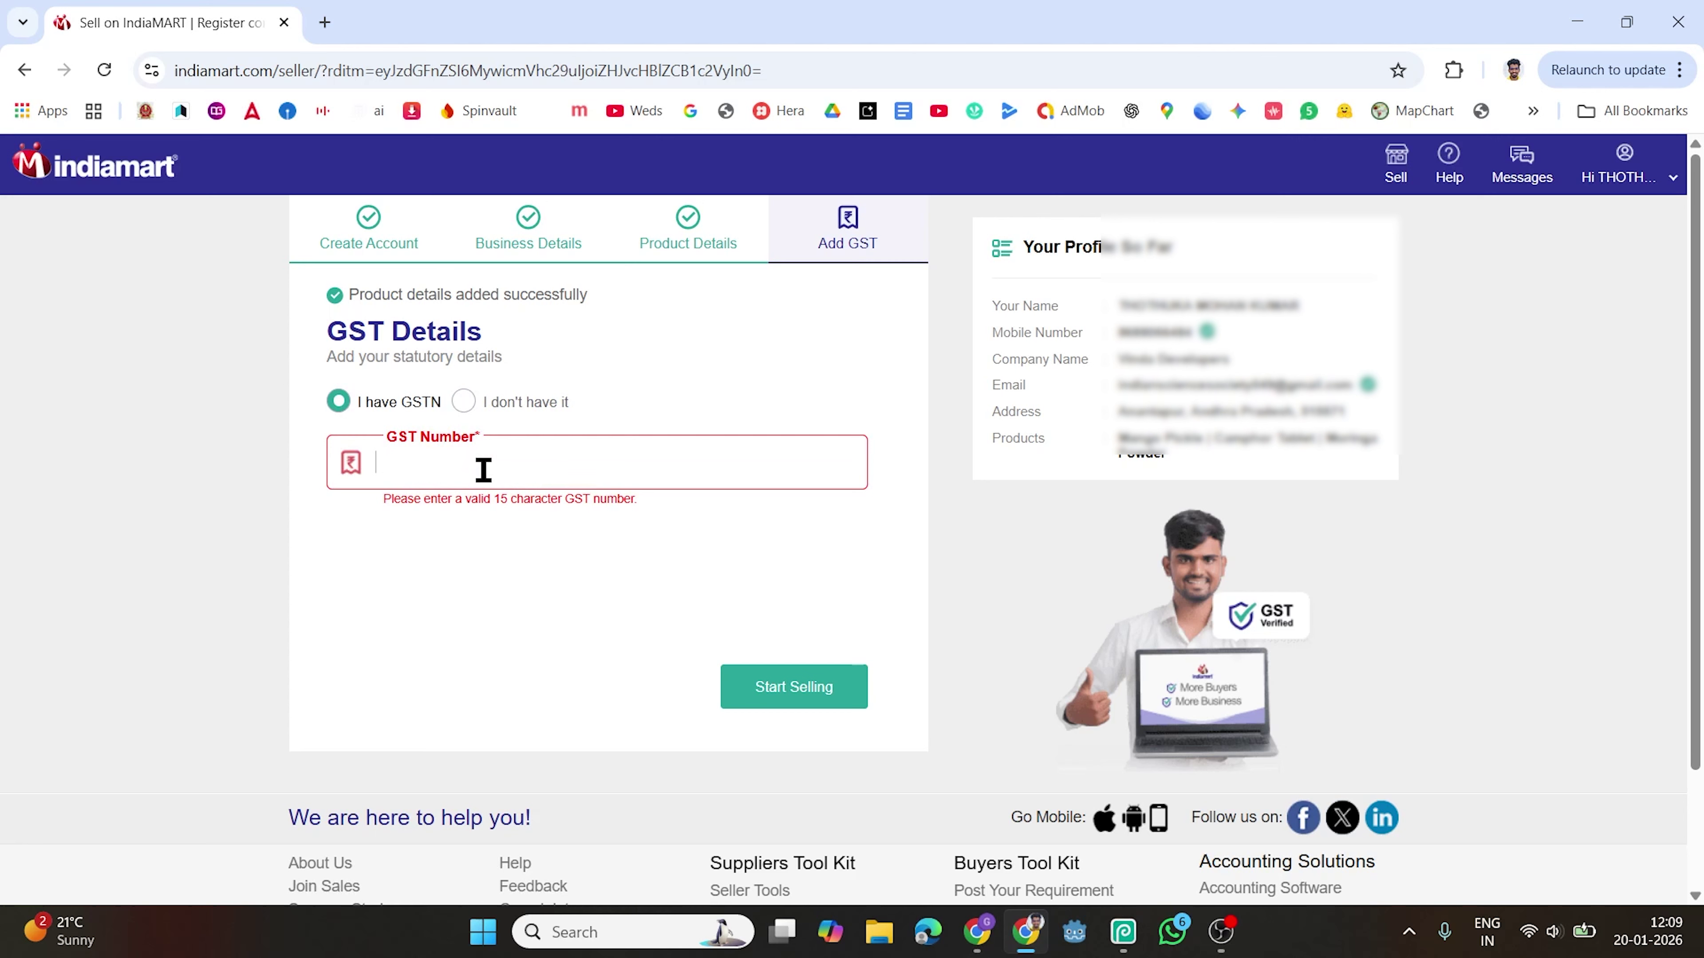